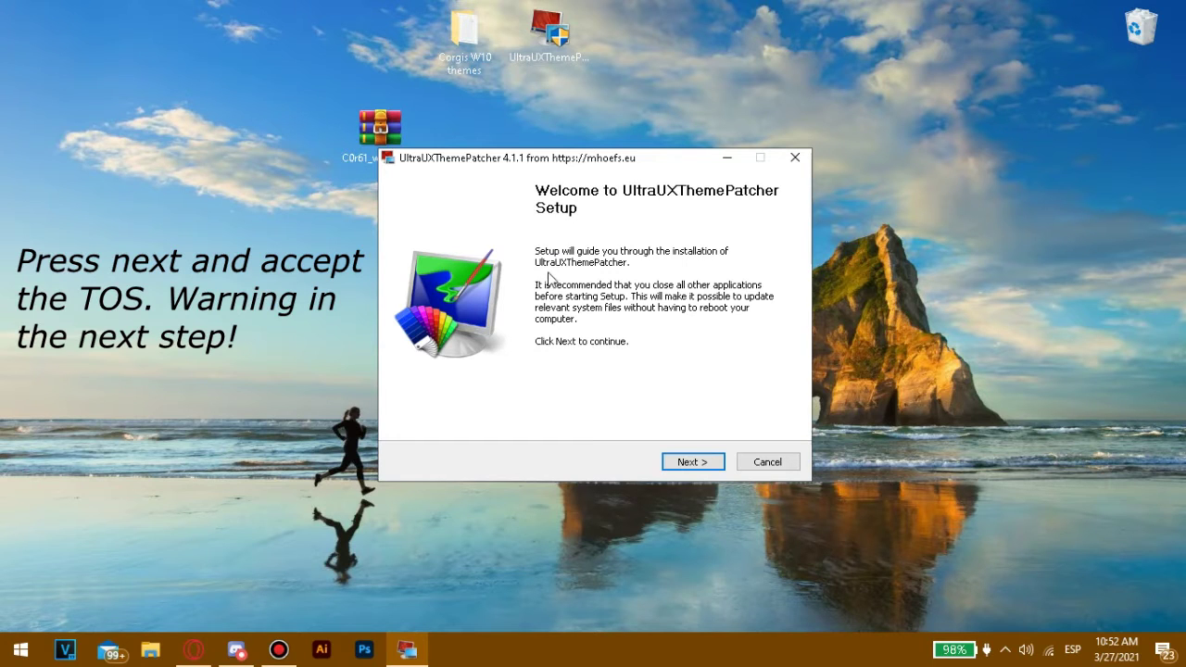
Proceed through the UltraUXThemePatcher setup, accepting the license terms and agreeing to the license conditions.
click(684, 463)
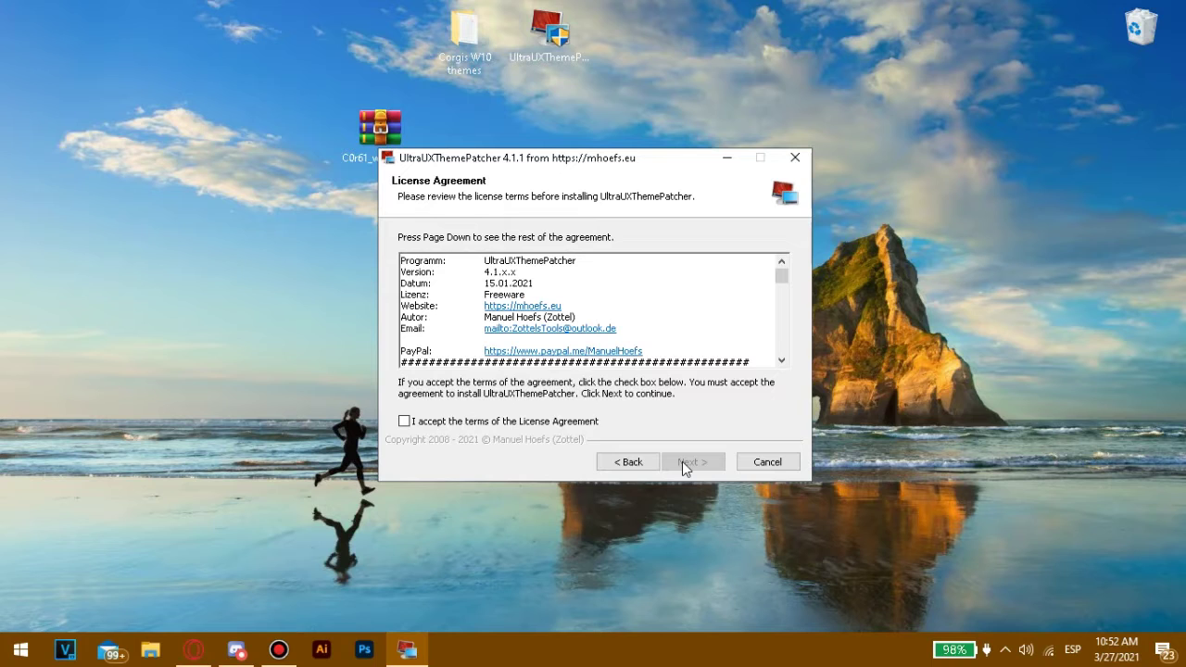
click(507, 424)
click(709, 463)
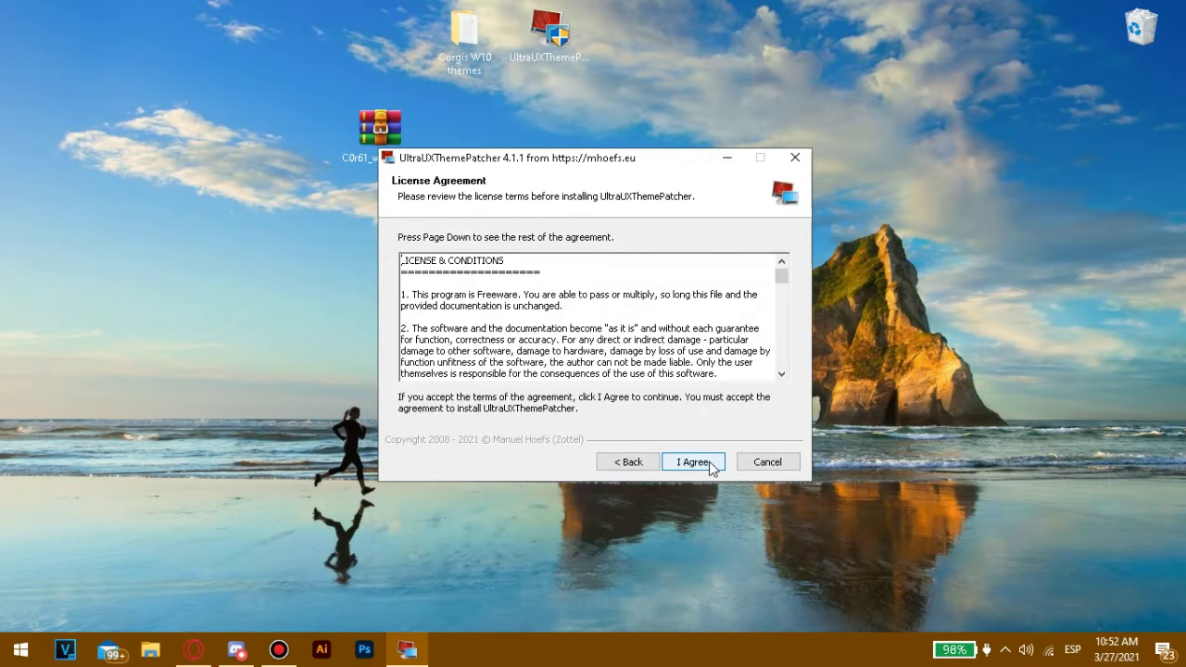
drag(448, 294, 556, 350)
click(556, 341)
scroll(649, 361, down, 10)
scroll(642, 350, down, 10)
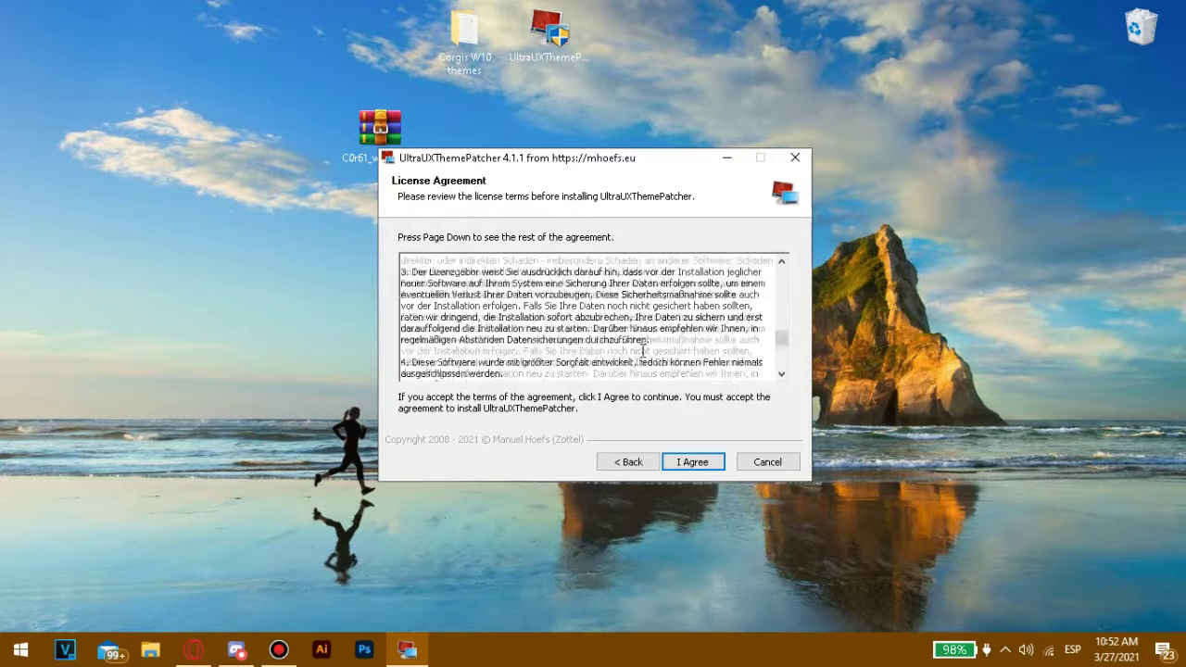
click(693, 463)
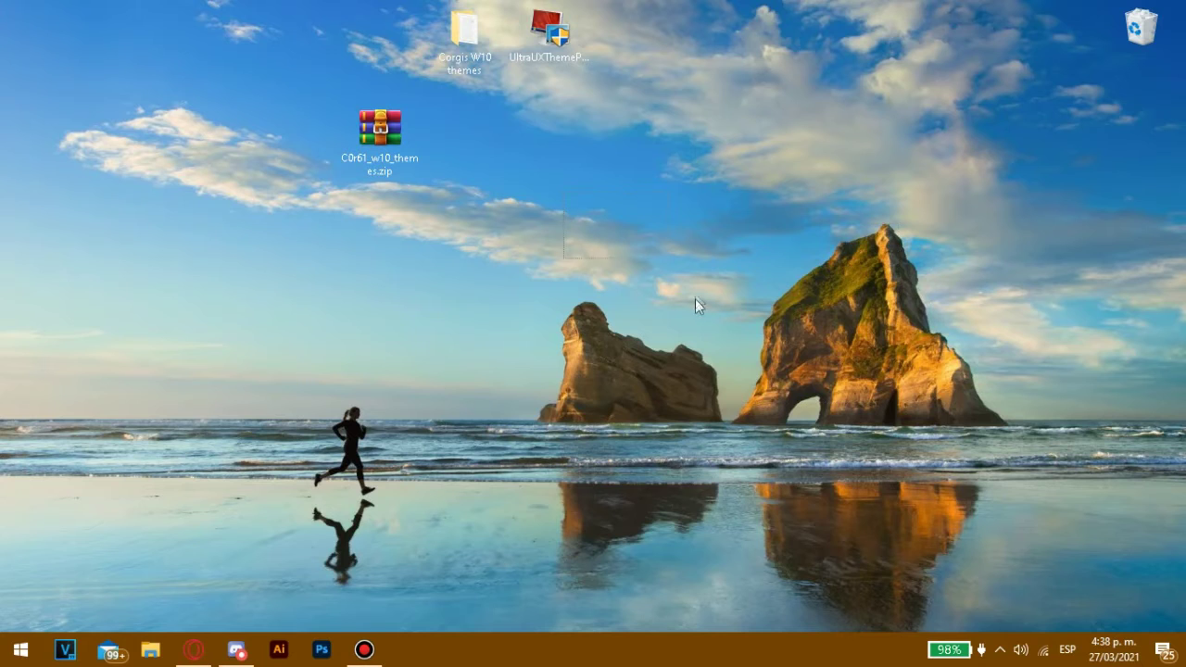
Open the Corgis W10 themes folder from the desktop and go into its themes W10 subfolder.
click(462, 39)
double_click(461, 39)
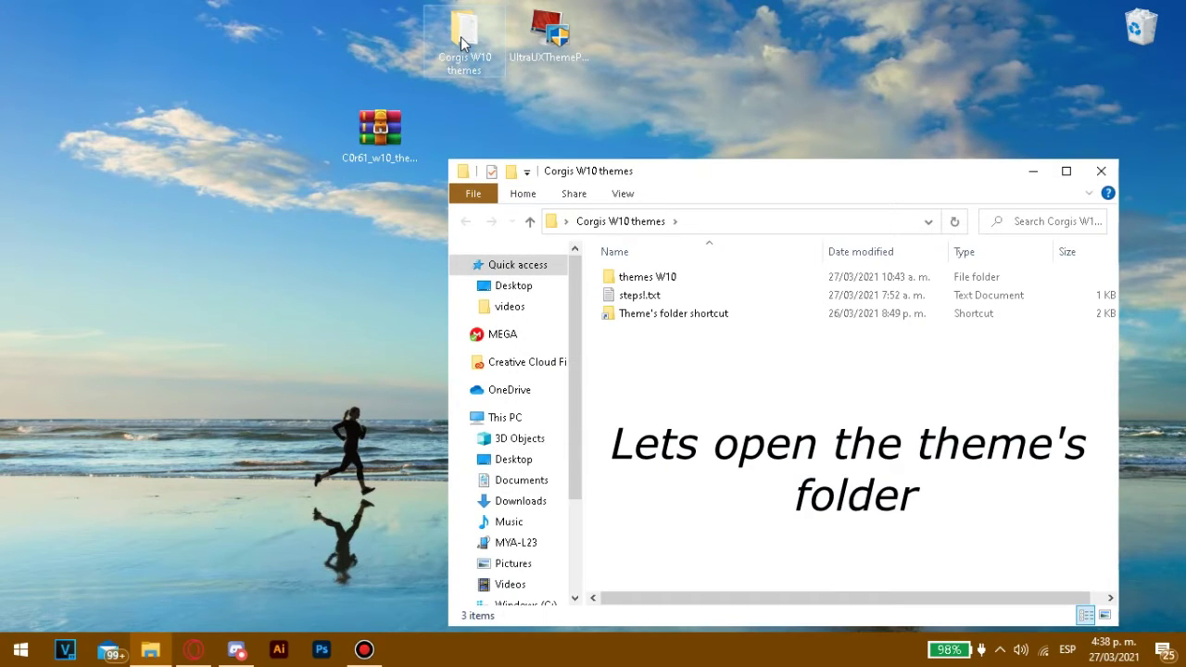
drag(810, 178, 868, 115)
drag(758, 320, 763, 202)
click(773, 268)
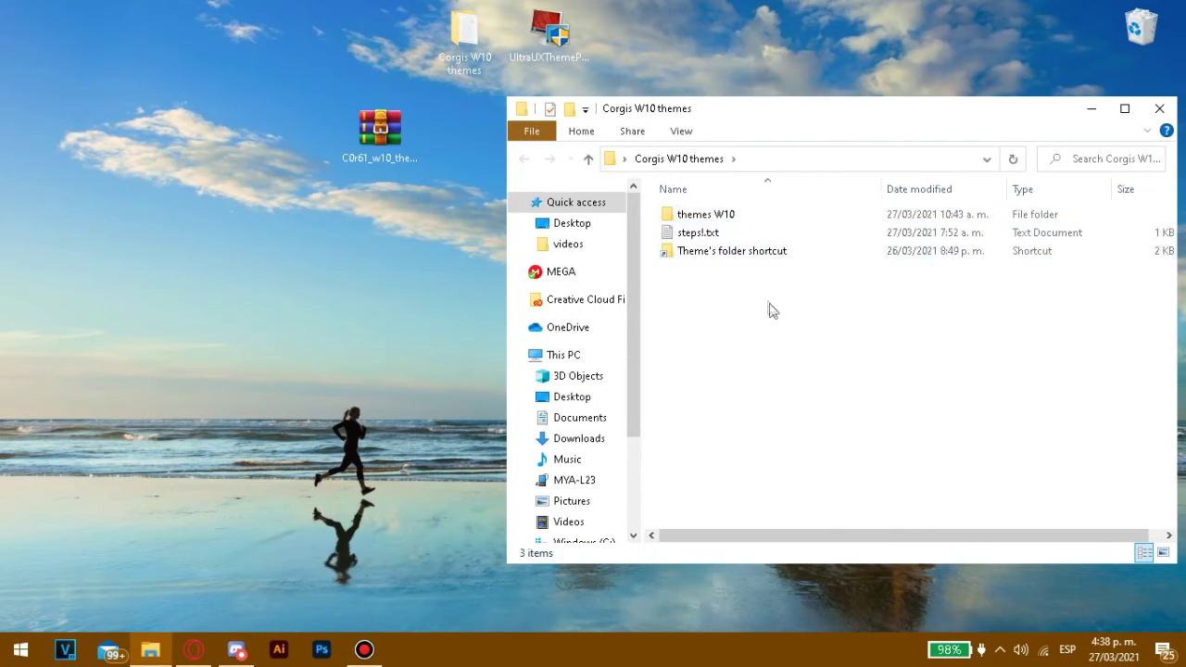
click(702, 236)
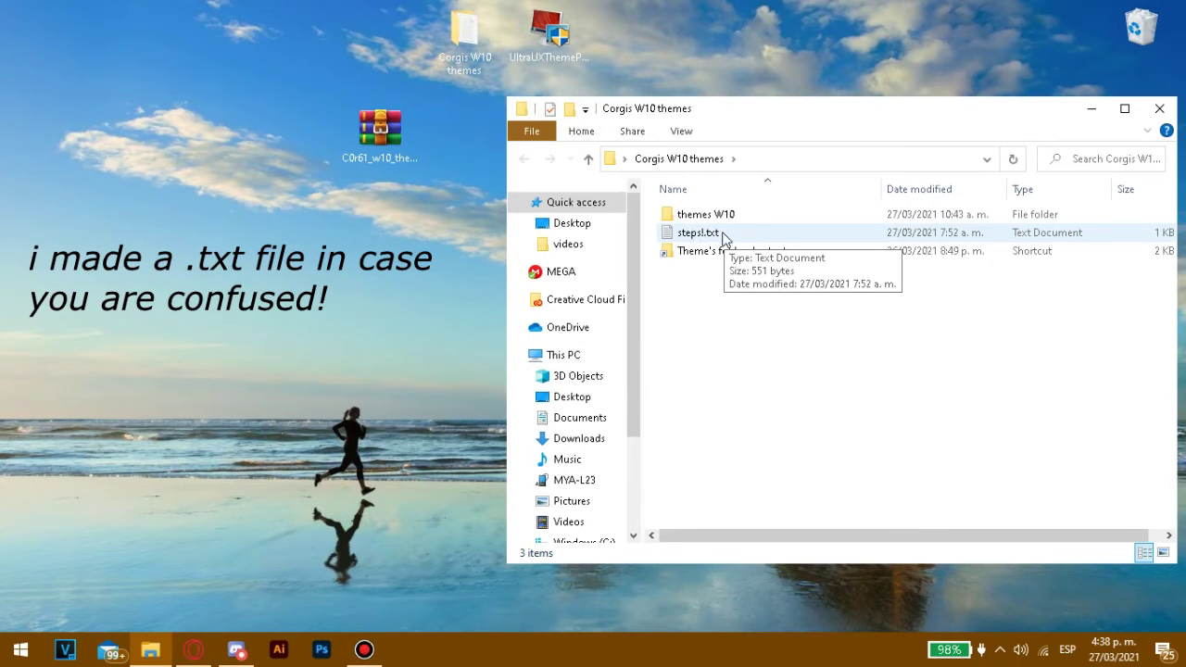
click(726, 216)
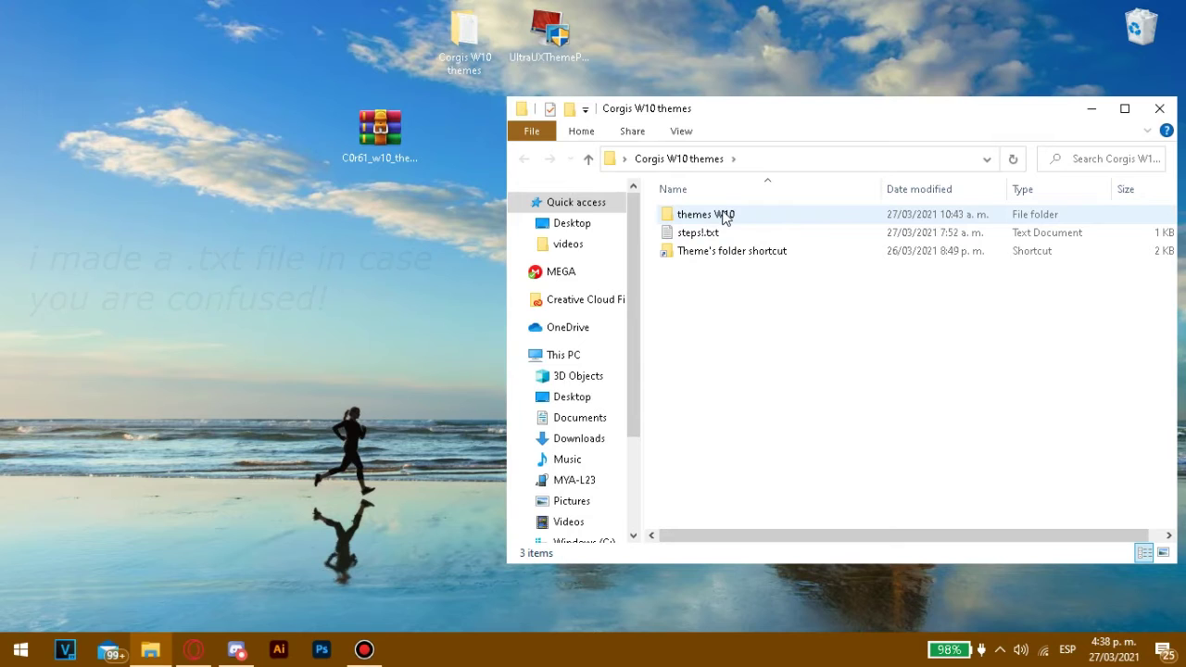
double_click(726, 216)
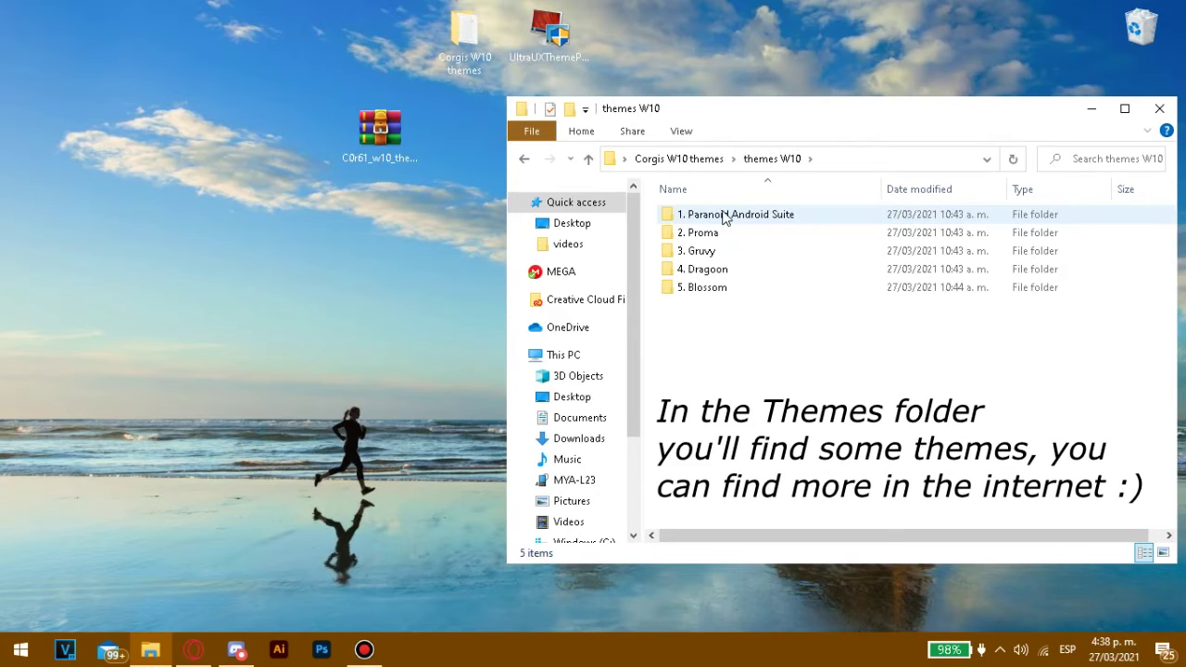
Look over the theme folders in themes W10 and open 2. Proma to inspect its contents.
drag(741, 411, 725, 204)
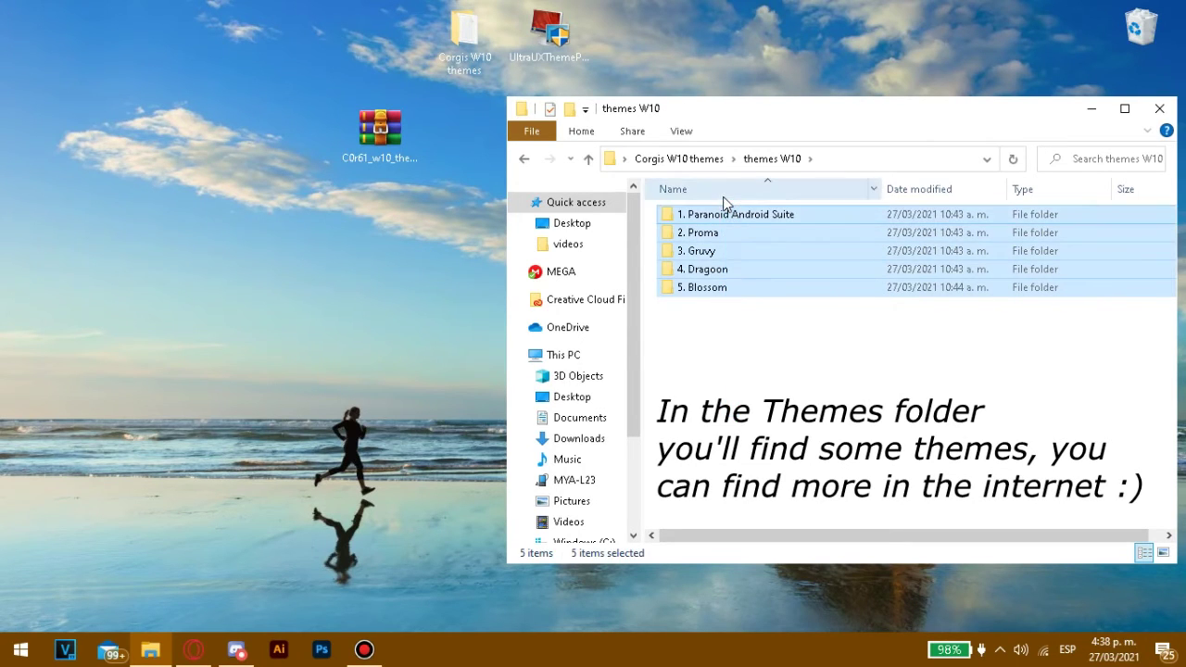
click(724, 385)
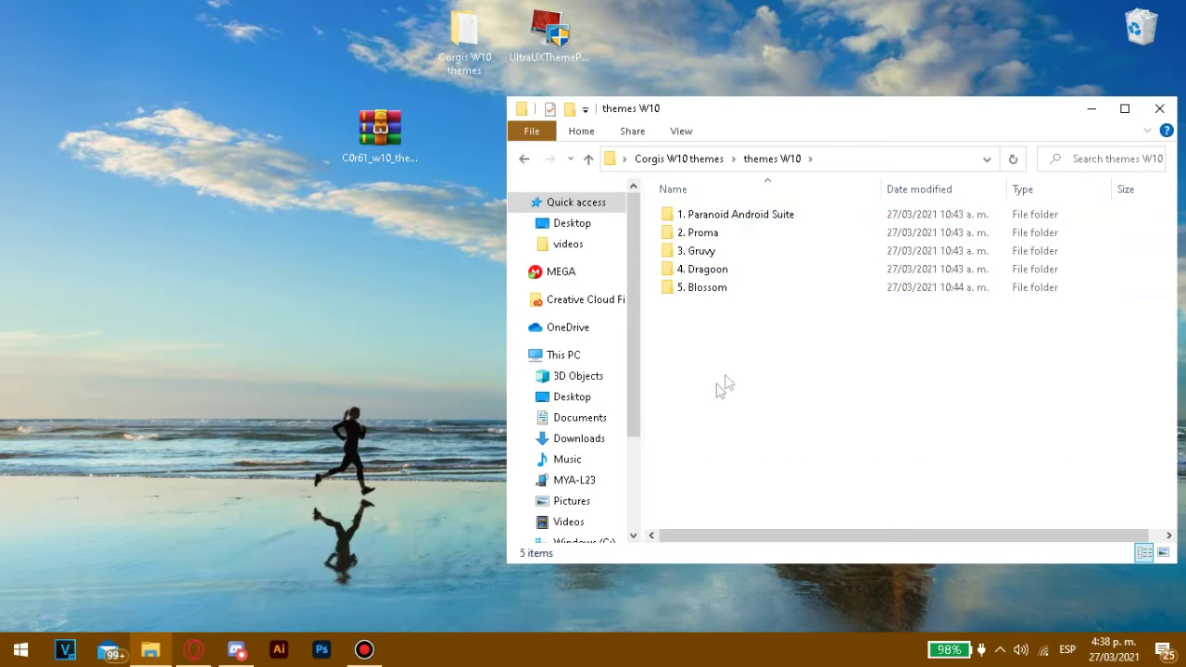
drag(715, 407, 893, 190)
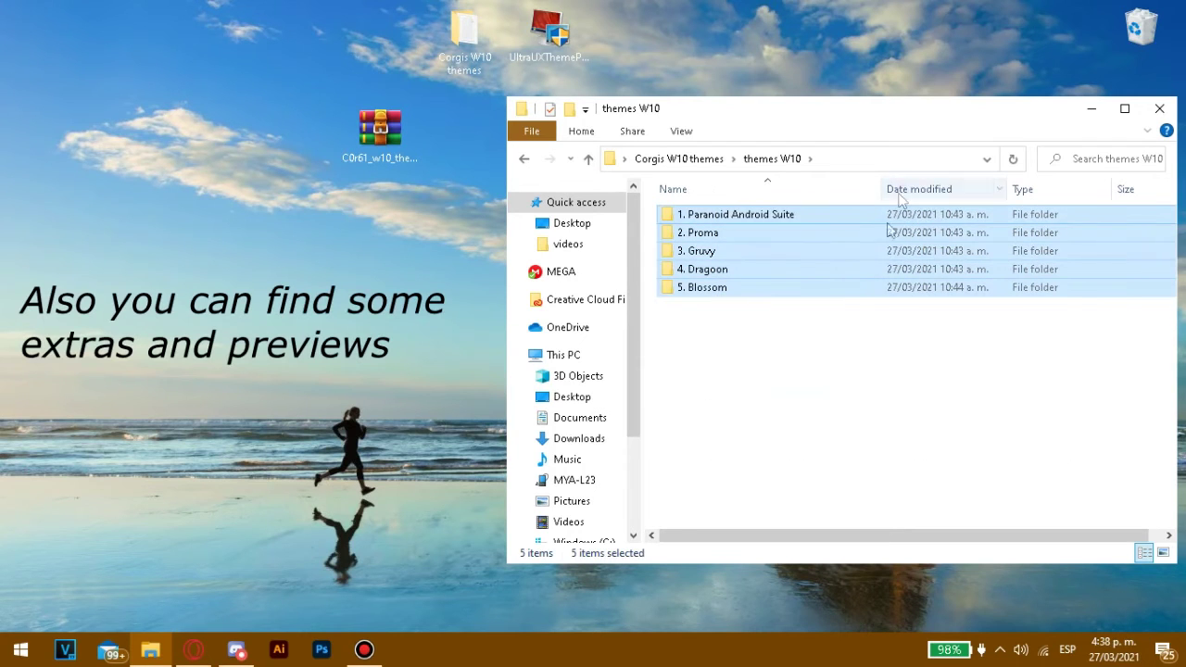
click(793, 368)
click(733, 232)
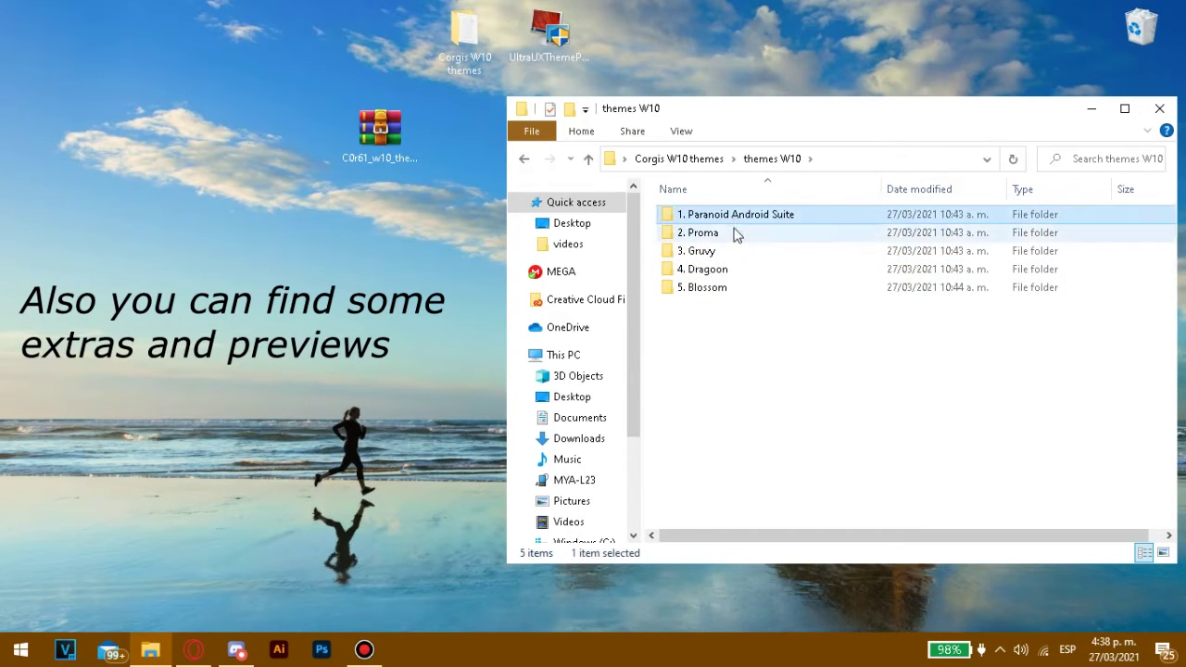
click(734, 256)
click(734, 268)
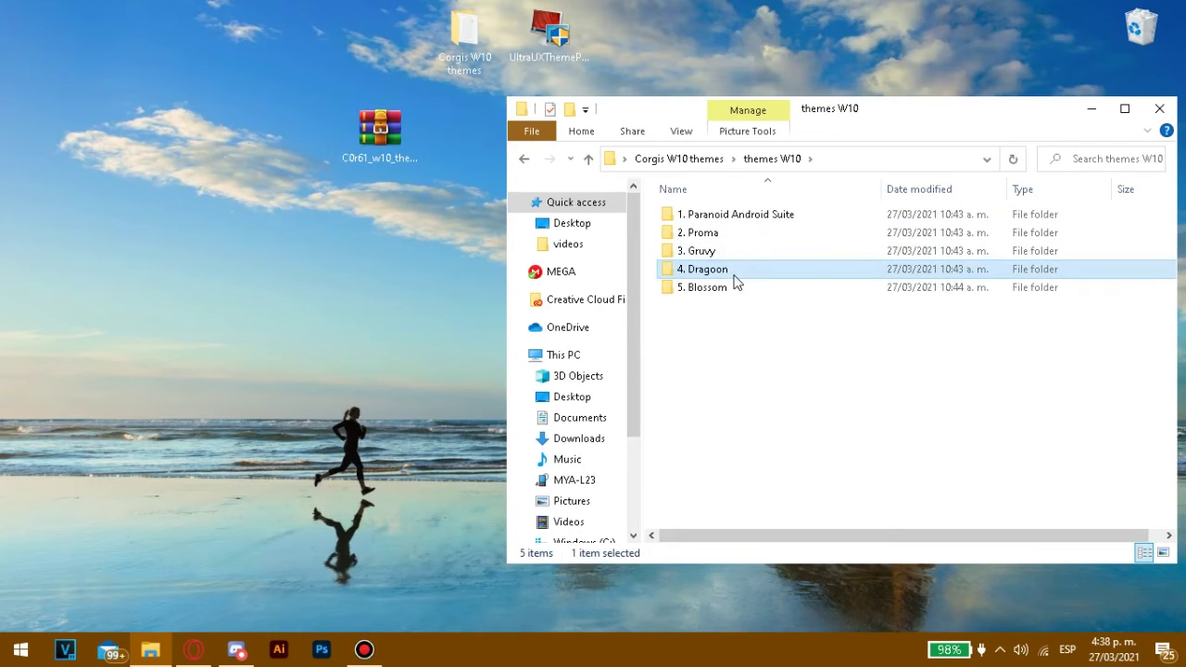
click(733, 290)
click(725, 233)
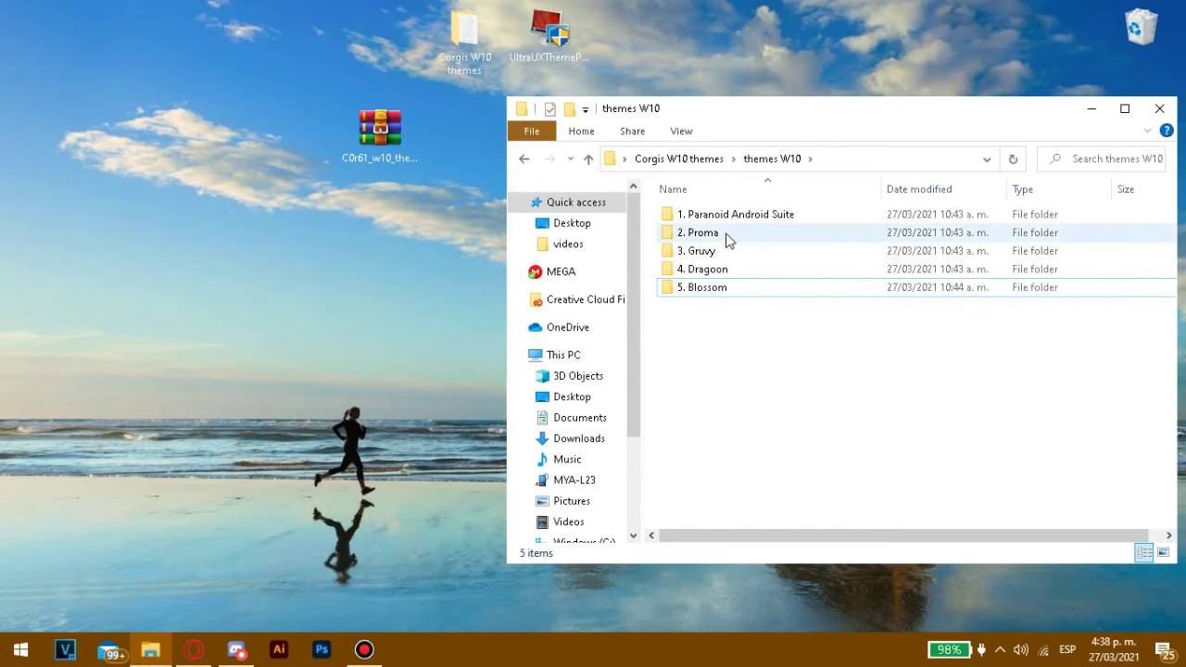
double_click(726, 233)
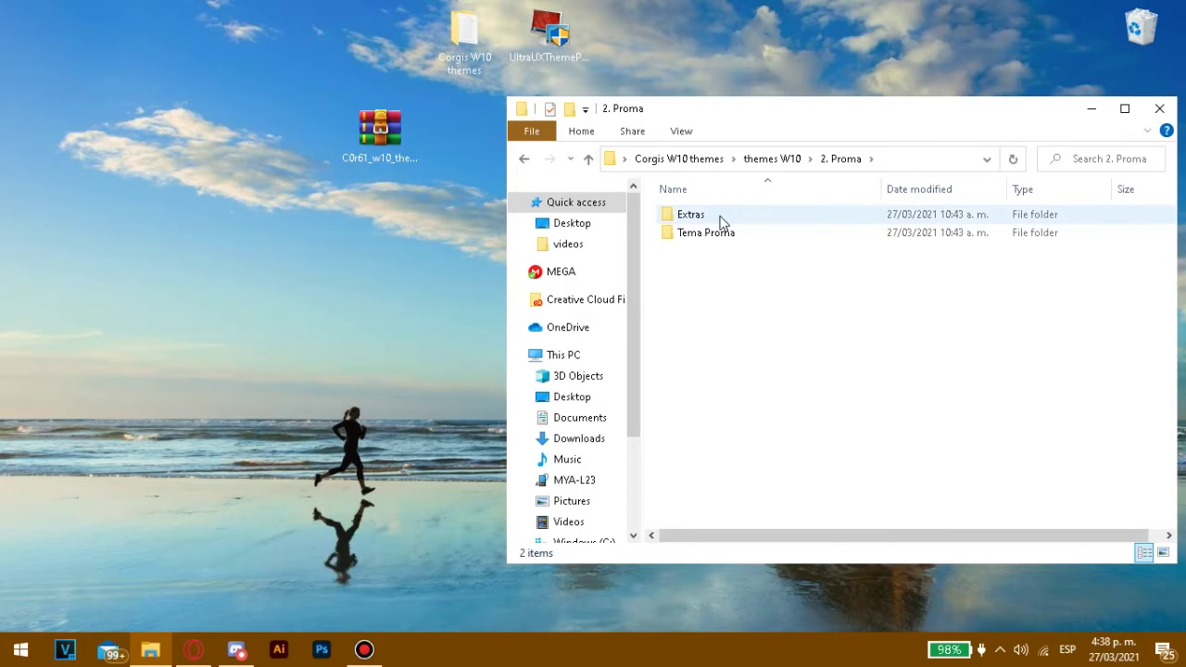
double_click(723, 222)
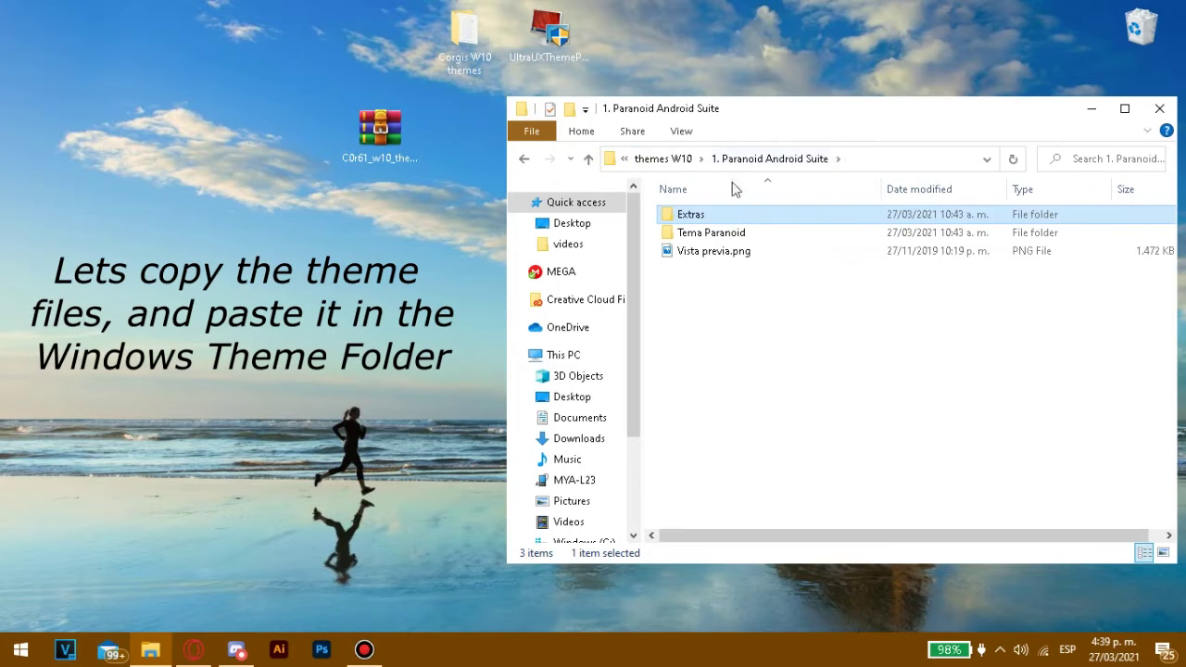
Copy all the files and folders inside Tema Paranoid of the 1. Paranoid Android Suite theme.
click(739, 241)
double_click(737, 239)
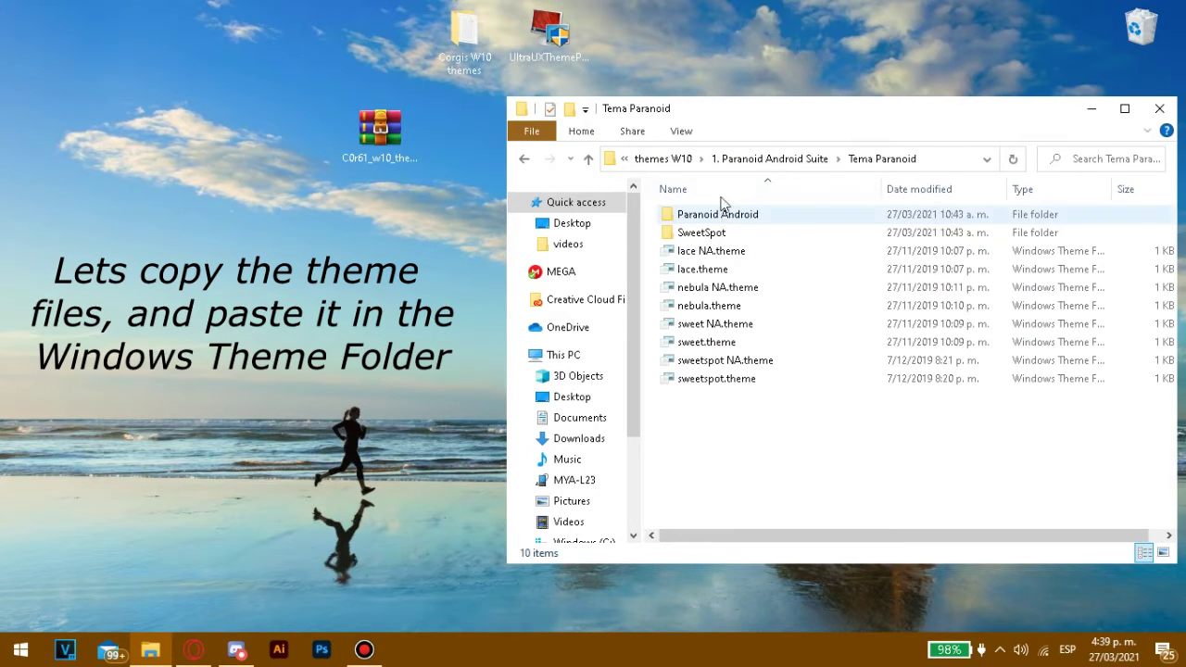
drag(701, 442, 693, 209)
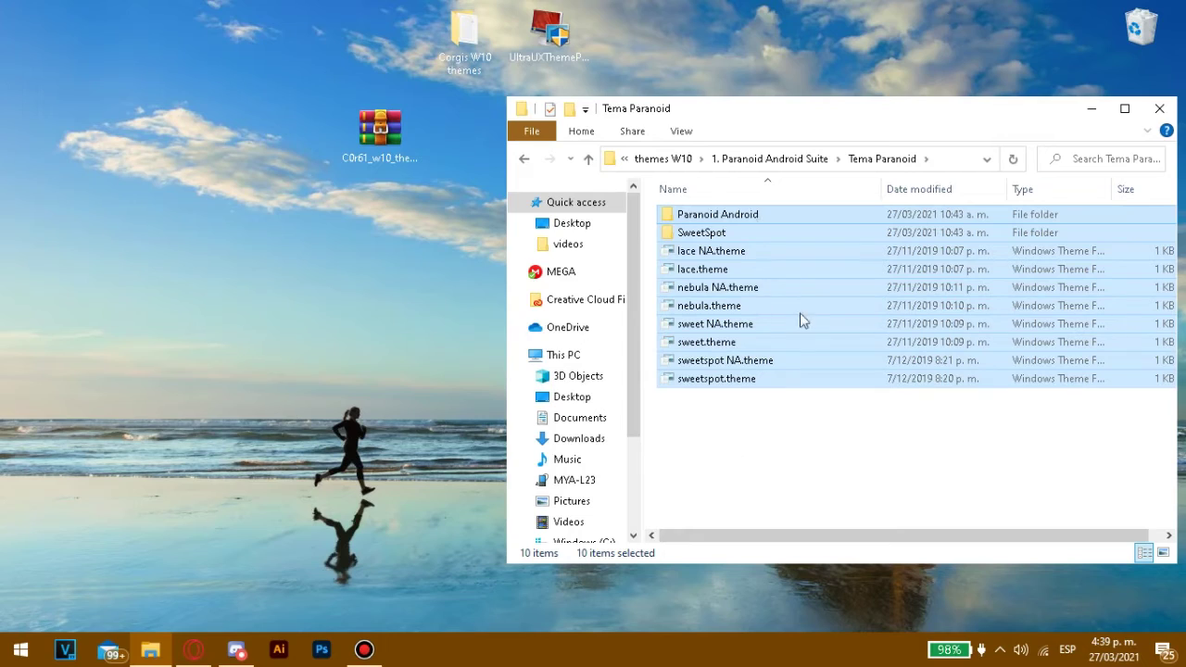
Return to the Corgis W10 themes folder and open the Theme's folder shortcut to C:\Windows\Resources\Themes.
click(674, 158)
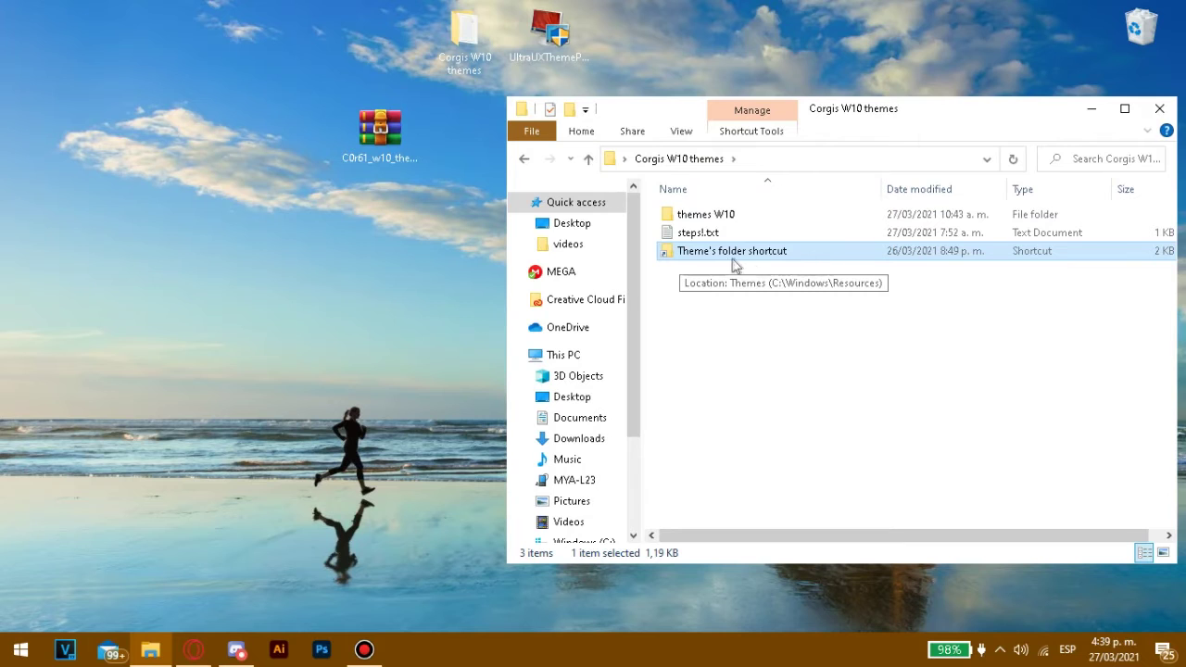
mouse_move(819, 250)
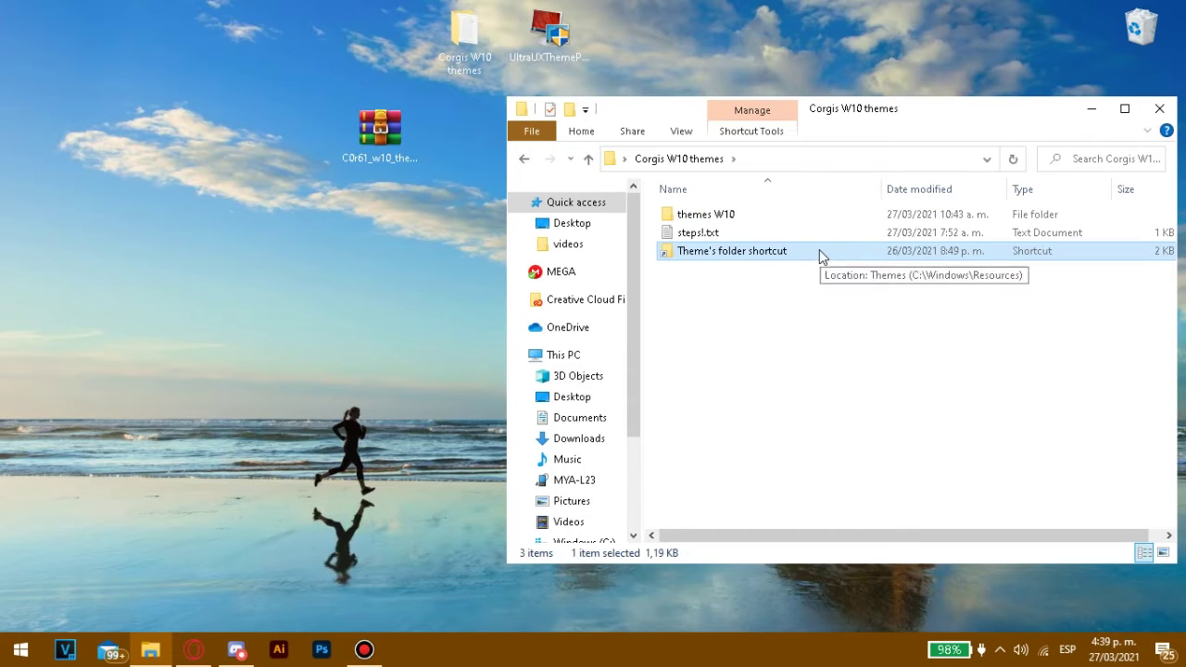
double_click(820, 250)
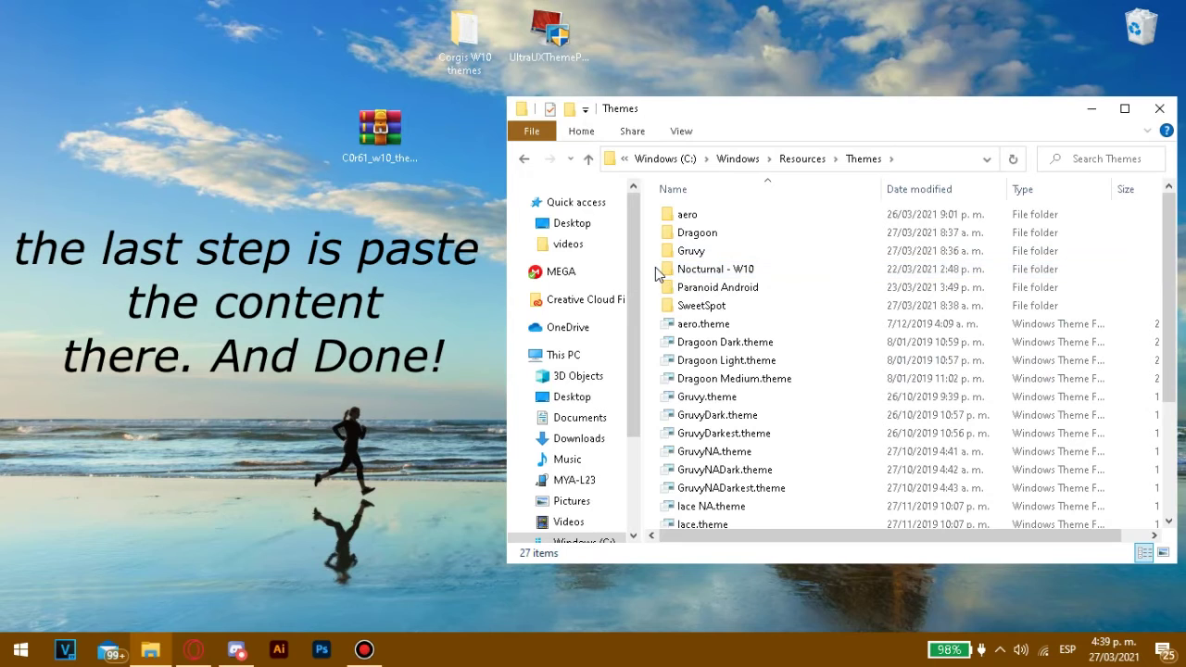
Try to paste the copied theme files into the Windows Themes folder, cancelling the replacement of existing files and closing the folder.
scroll(656, 268, down, 2)
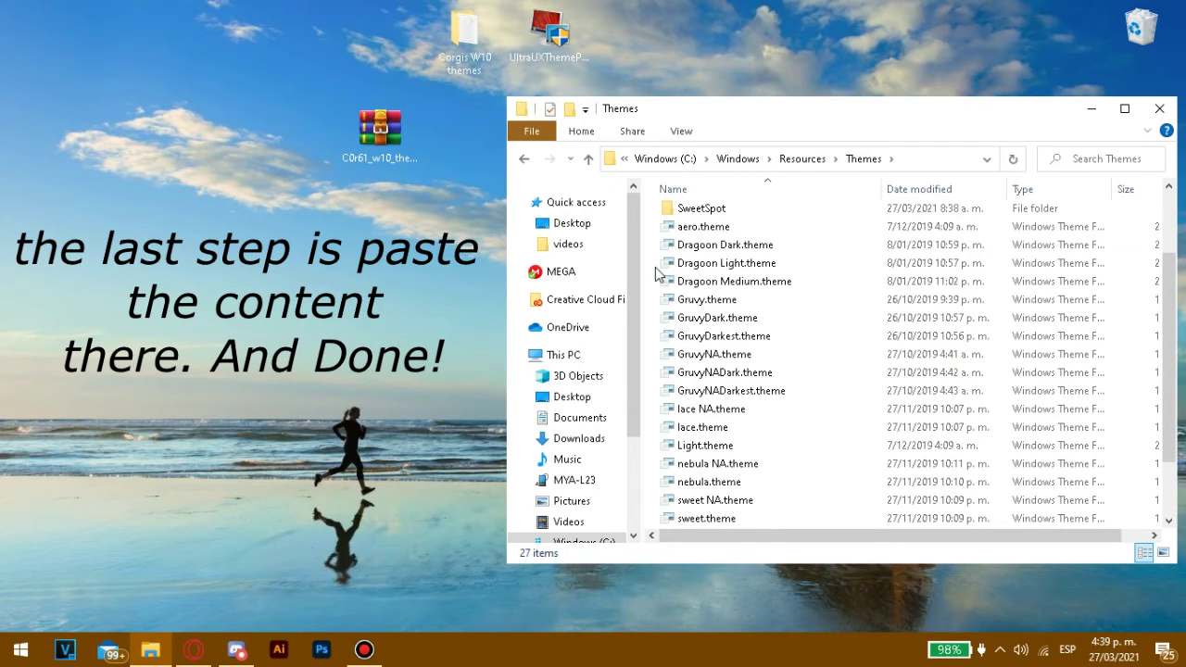
scroll(655, 271, up, 2)
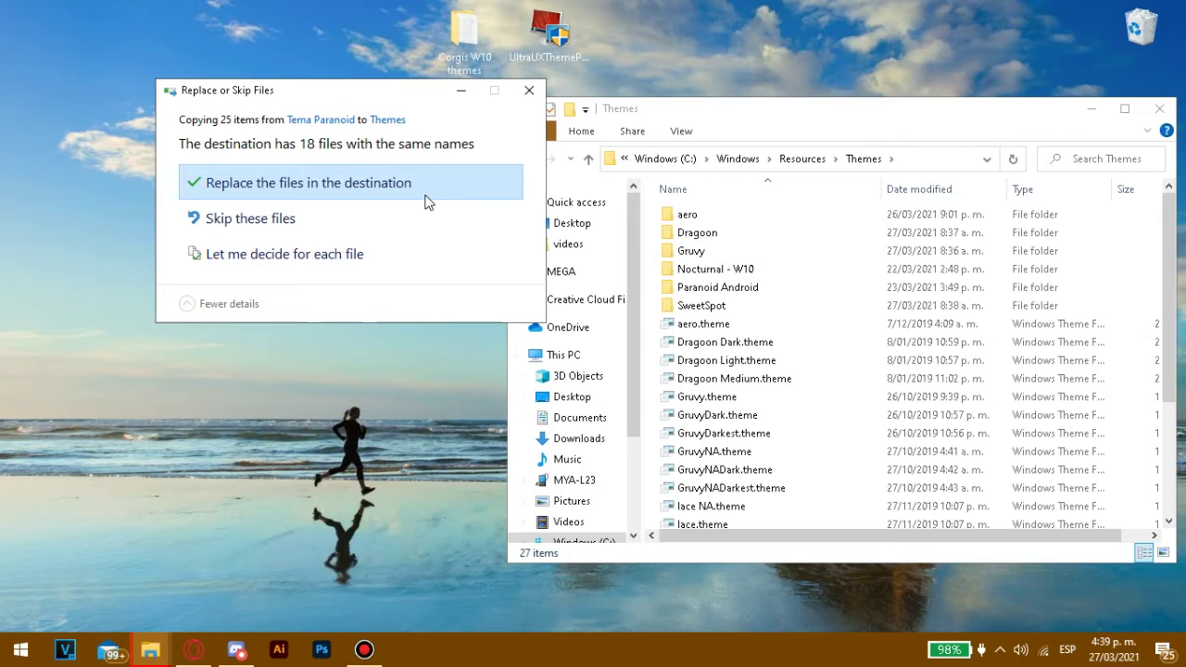
click(530, 92)
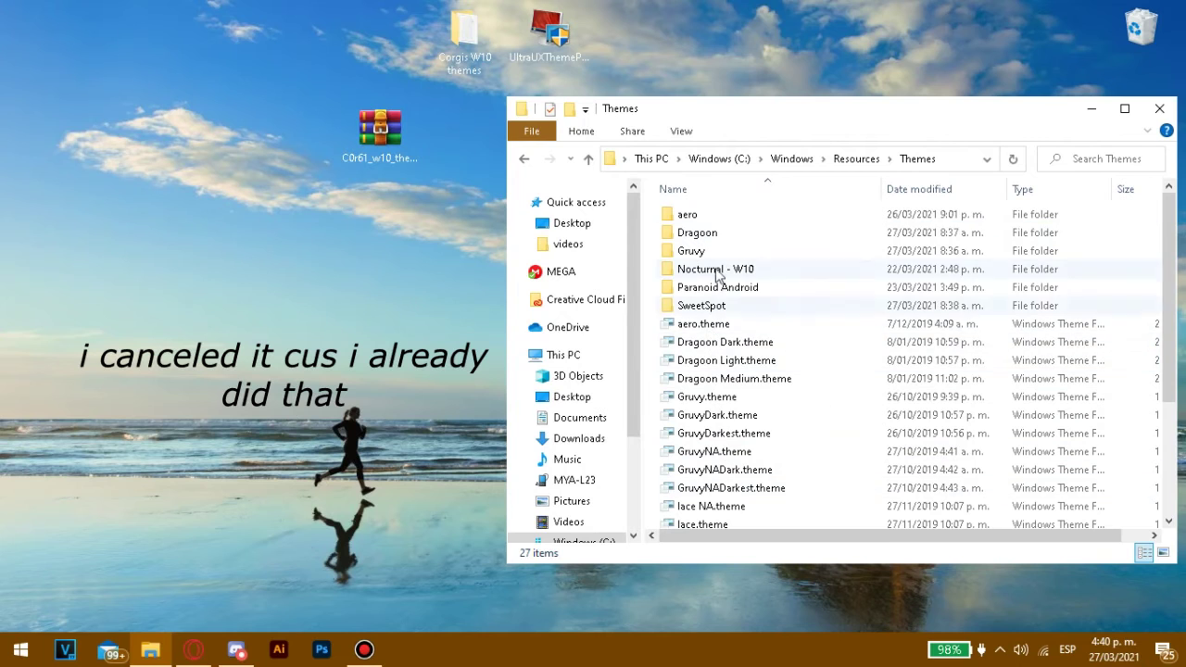
scroll(709, 271, down, 3)
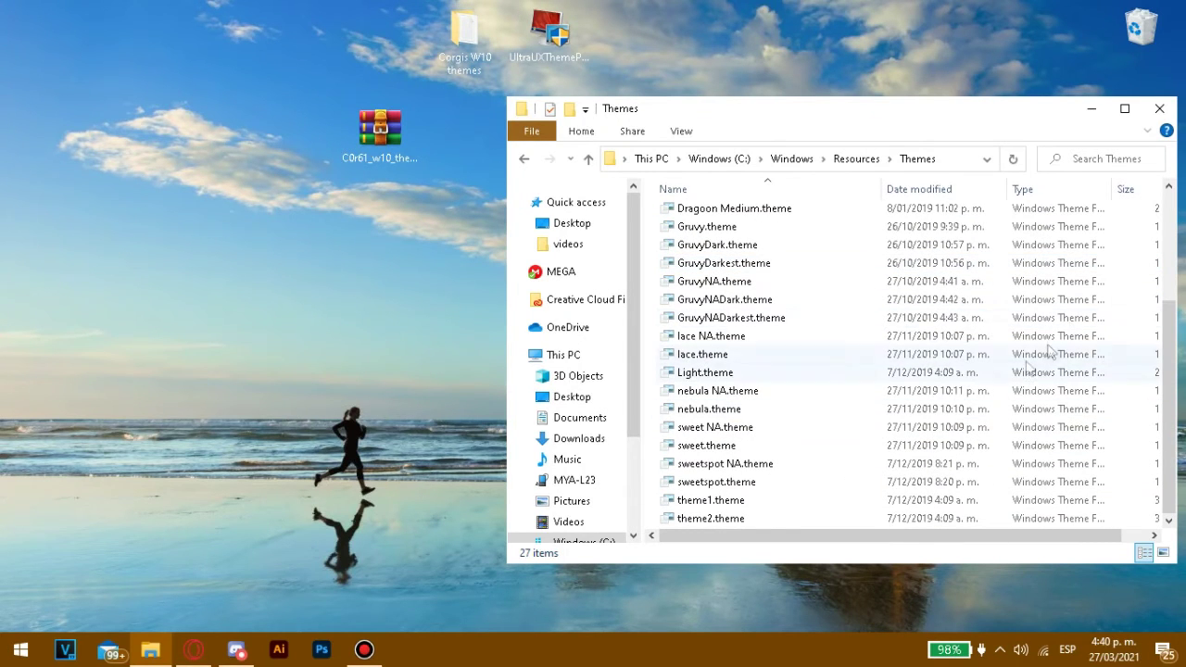
click(1157, 110)
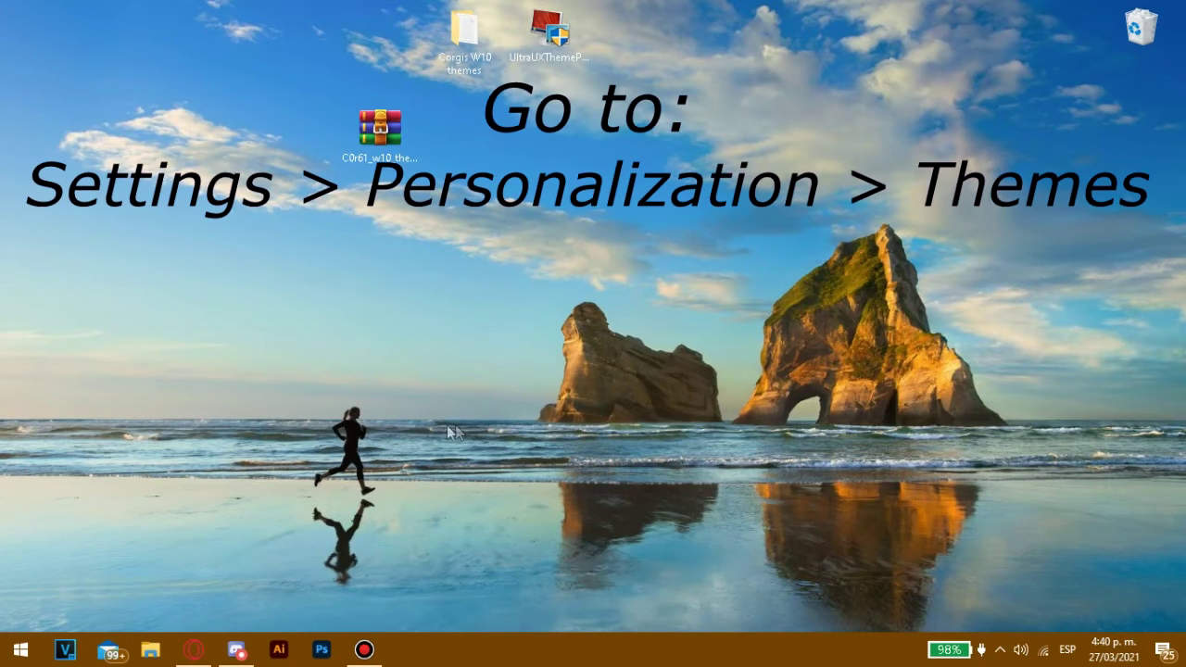
Open the Themes page of the Personalization section in Windows Settings.
key(super)
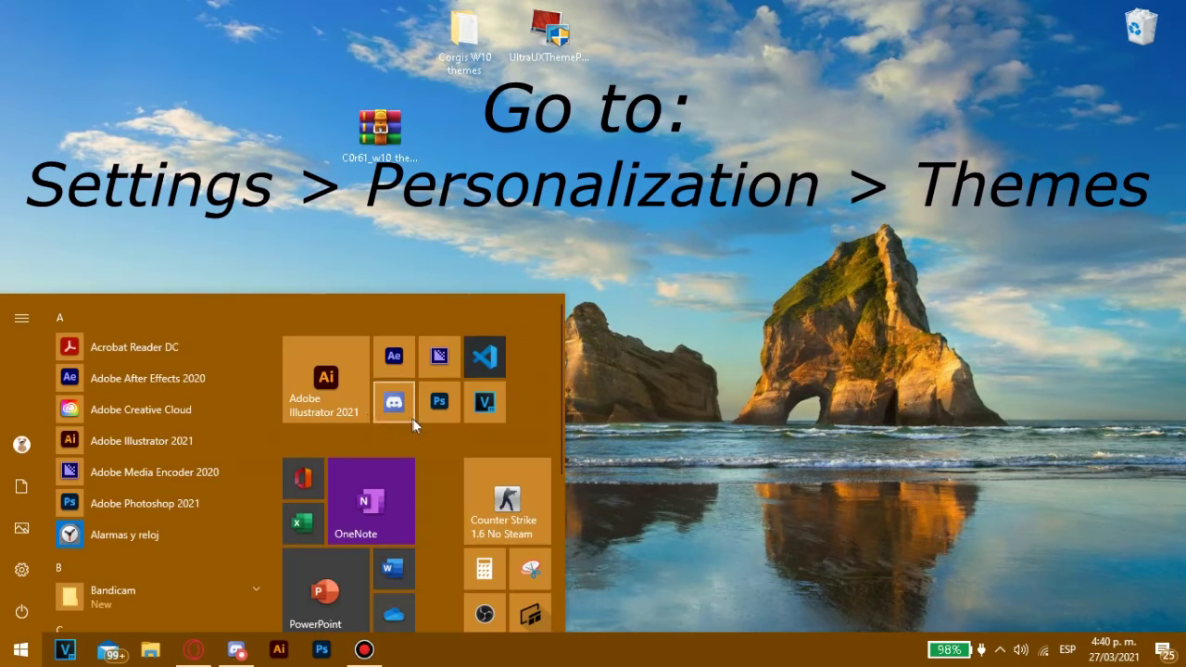
click(31, 575)
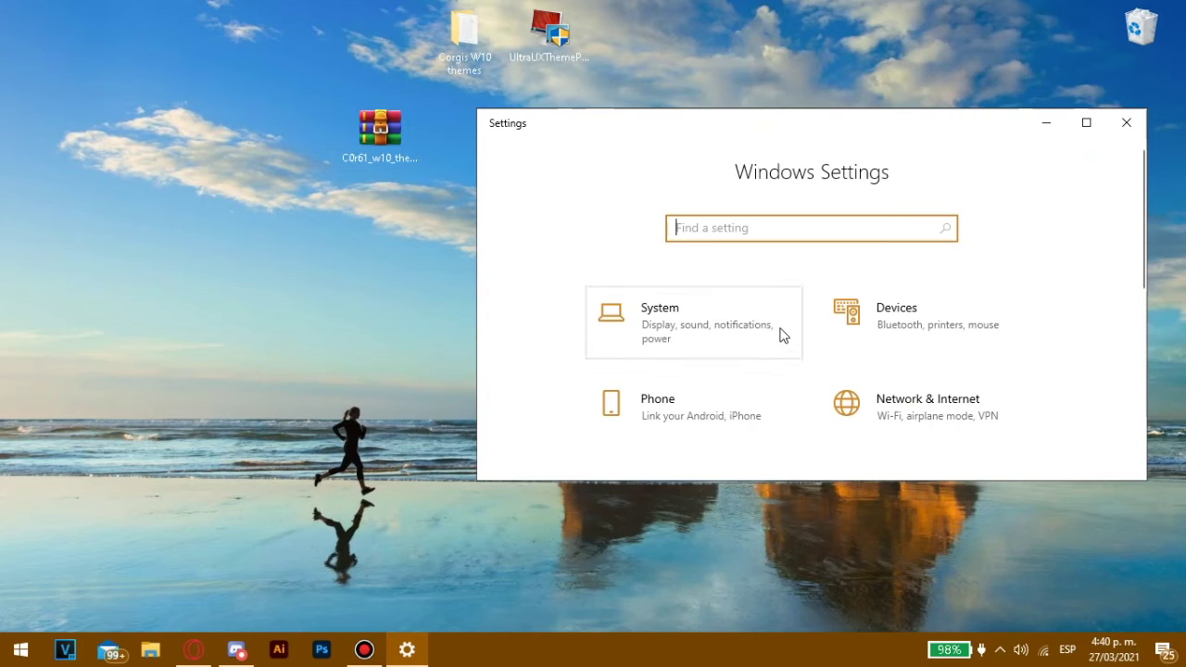
scroll(781, 335, down, 1)
click(646, 413)
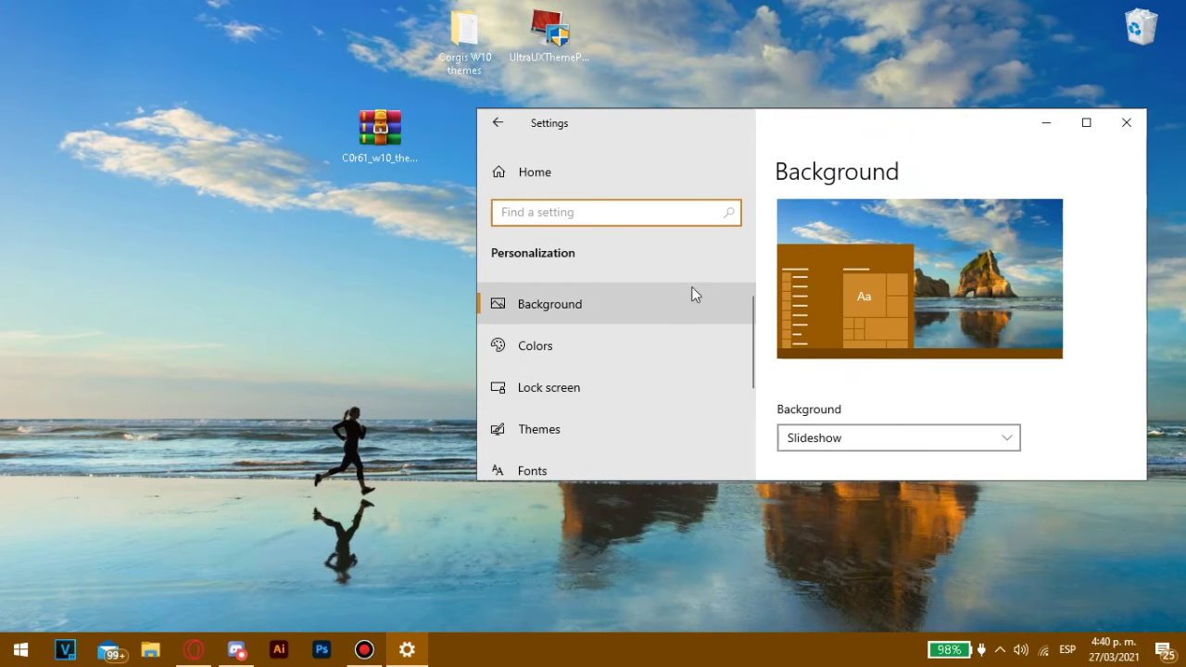
click(548, 414)
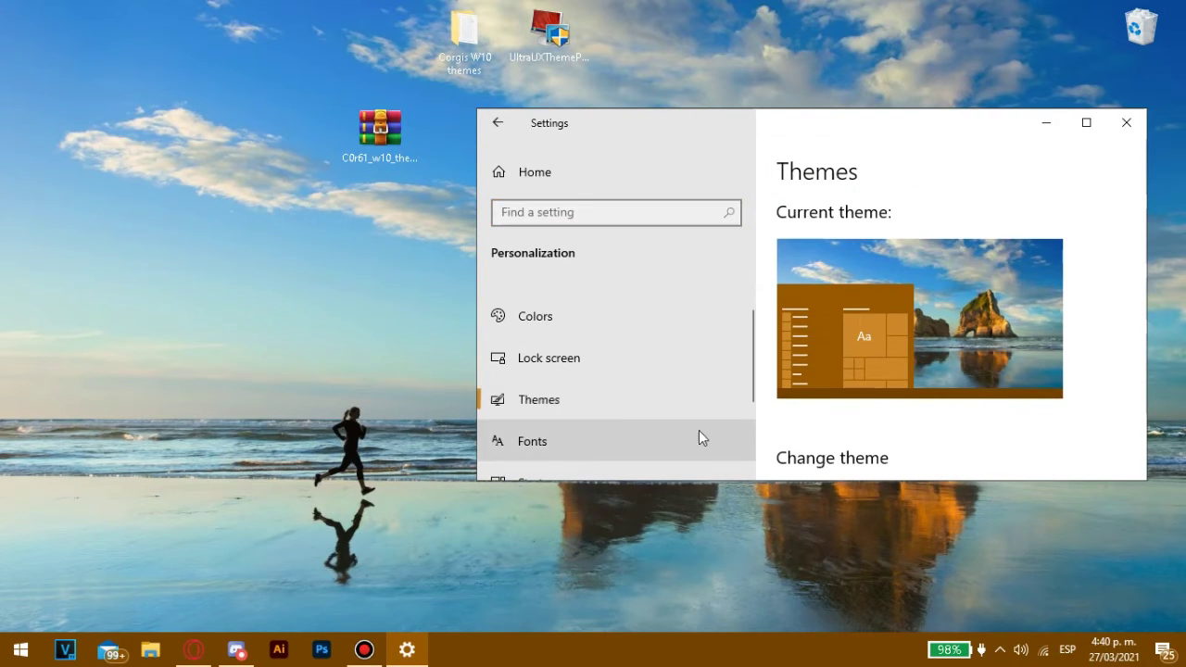
Apply the nebula theme from the Change theme list.
scroll(939, 296, down, 5)
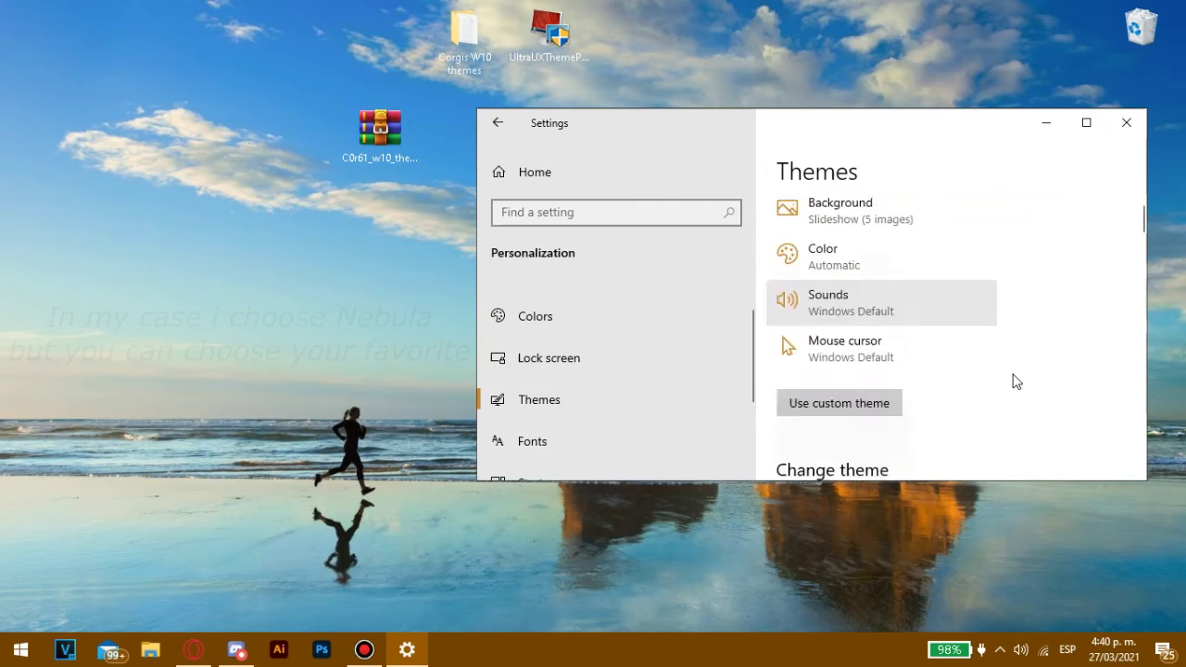
scroll(1015, 378, down, 3)
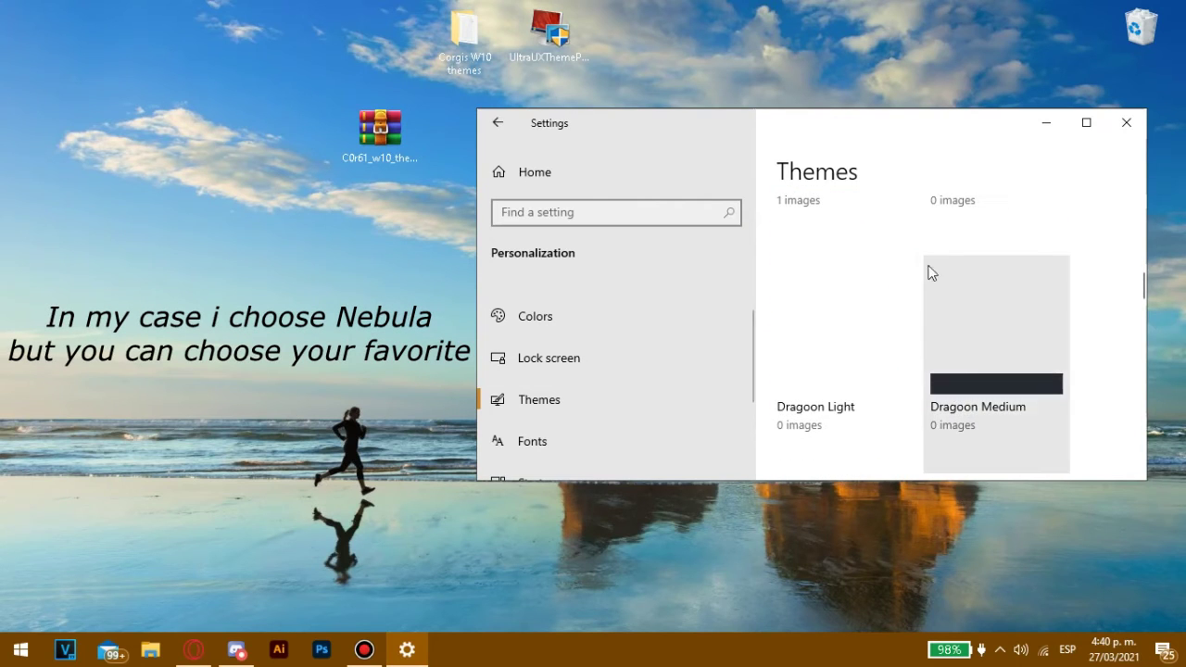
scroll(858, 299, down, 3)
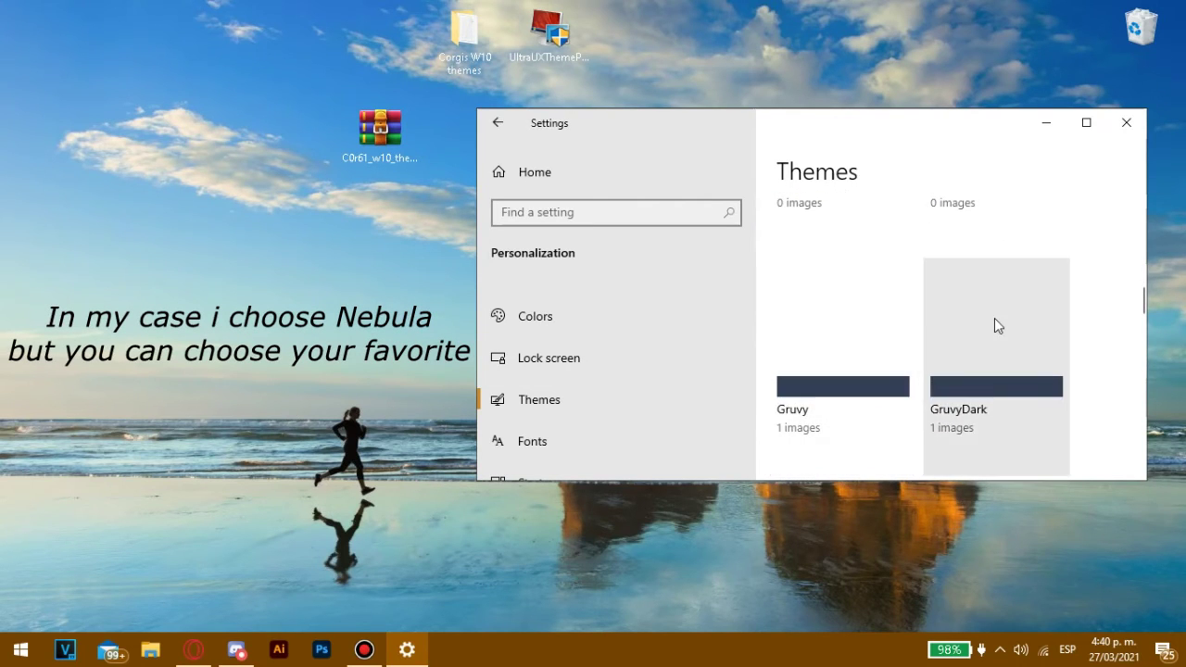
scroll(842, 334, down, 5)
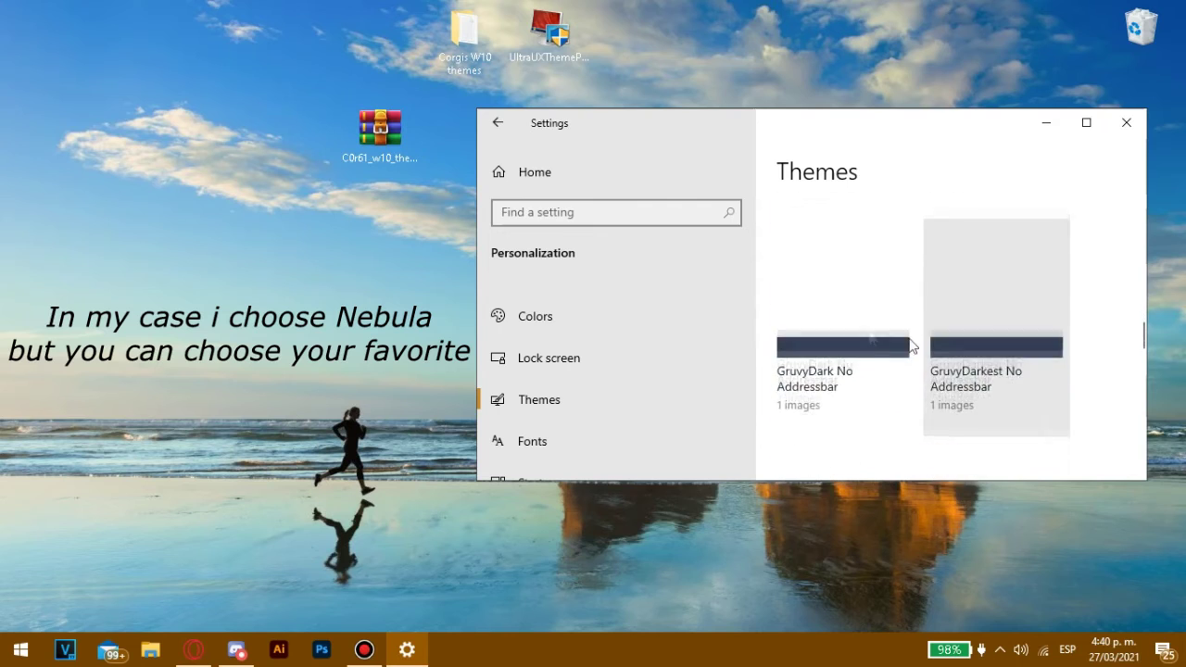
scroll(811, 343, down, 5)
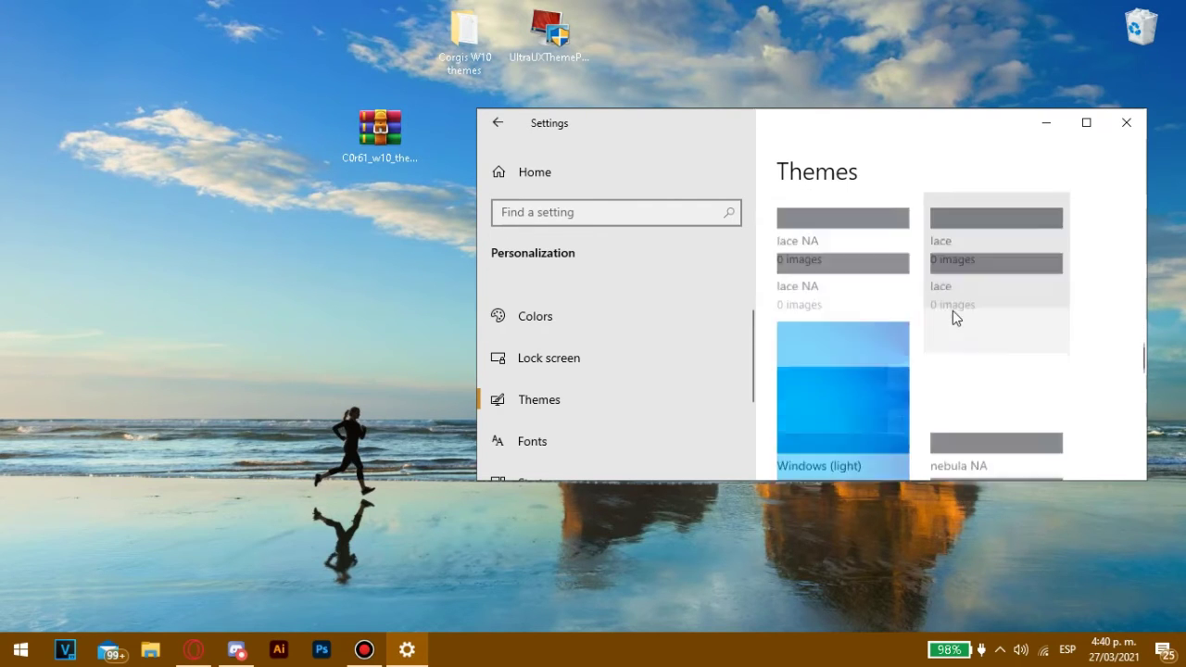
click(802, 316)
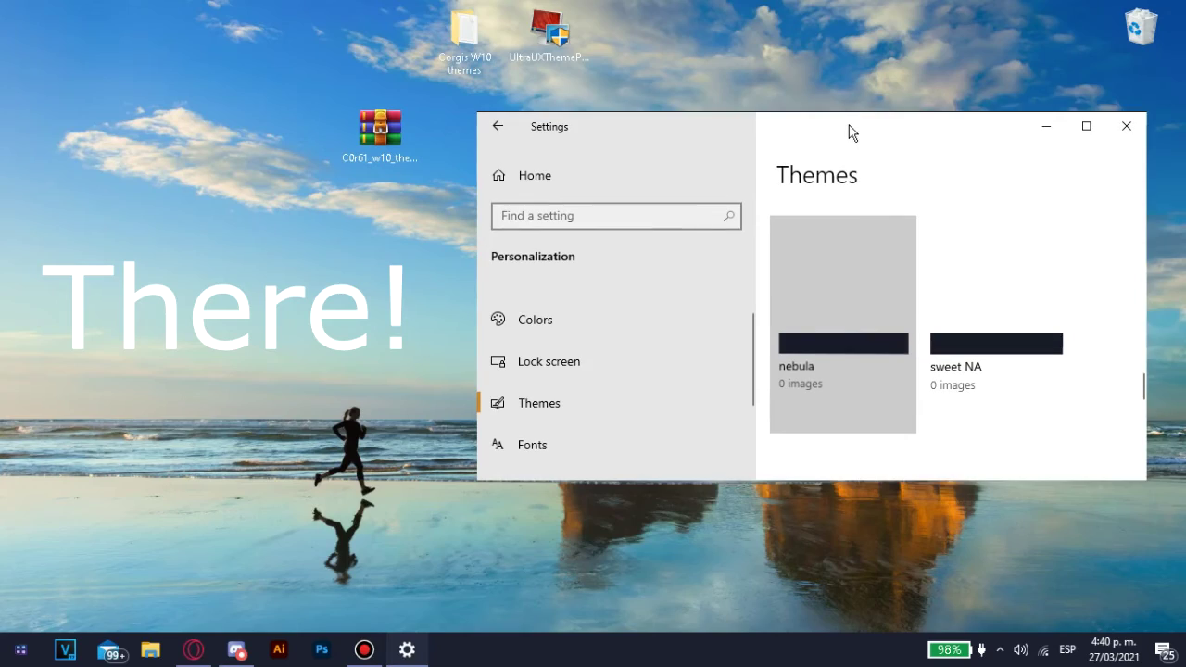
scroll(718, 287, down, 2)
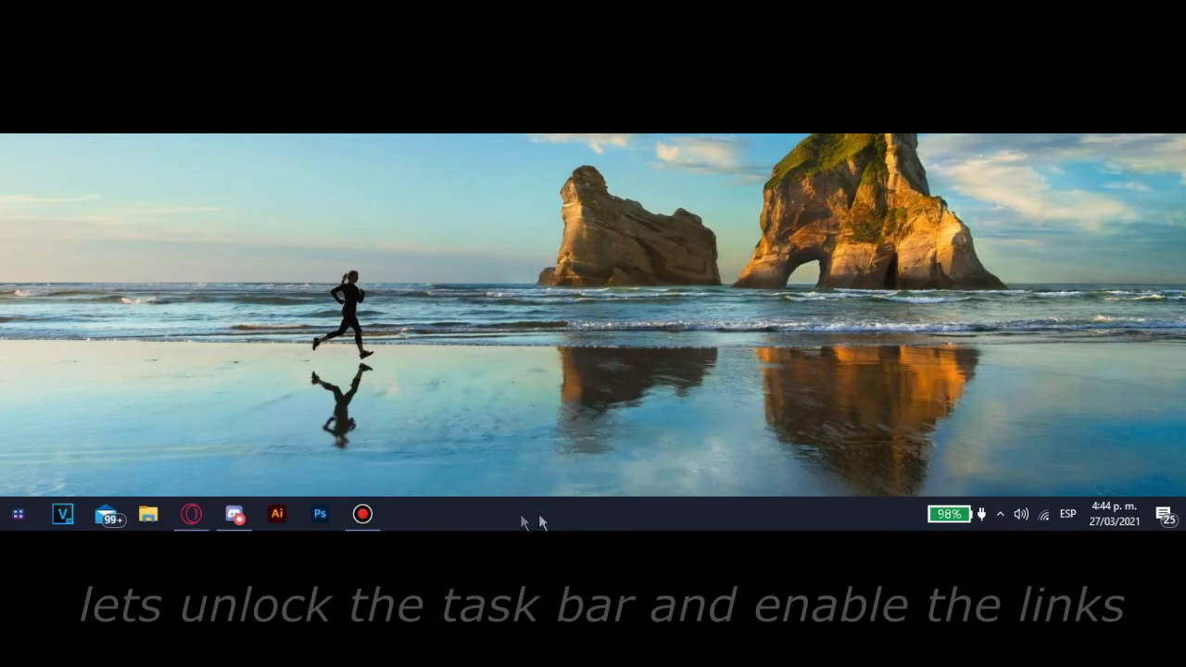
Unlock the taskbar and move the Links toolbar beside the Start button, ahead of the app icons.
right_click(397, 525)
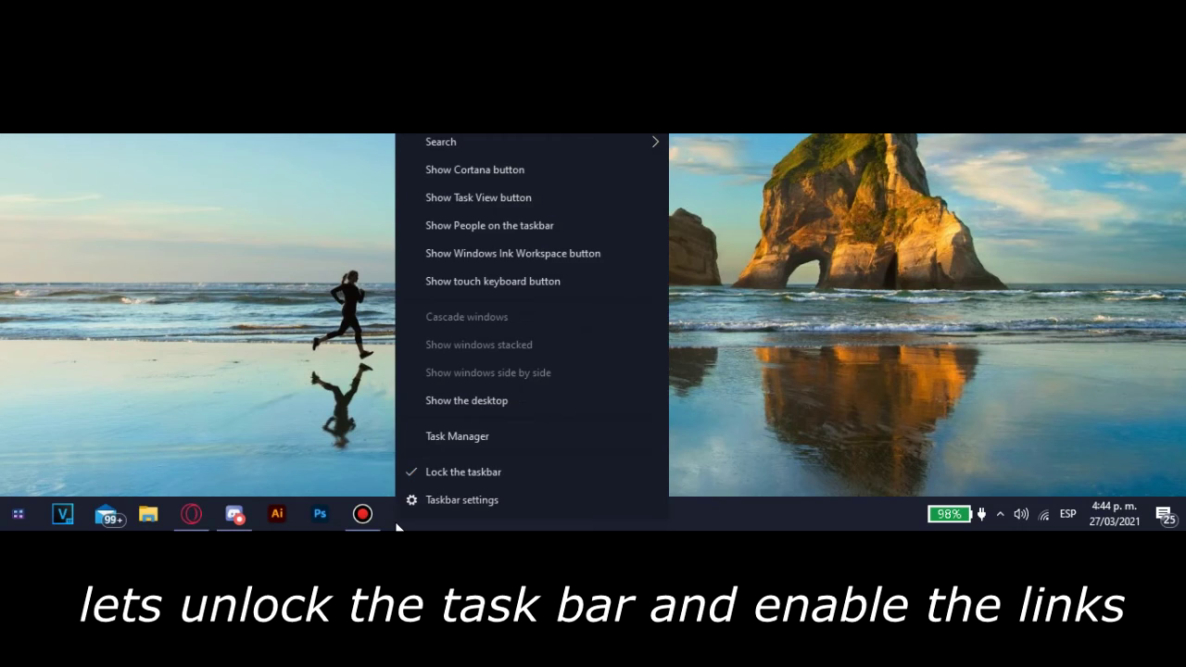
click(456, 481)
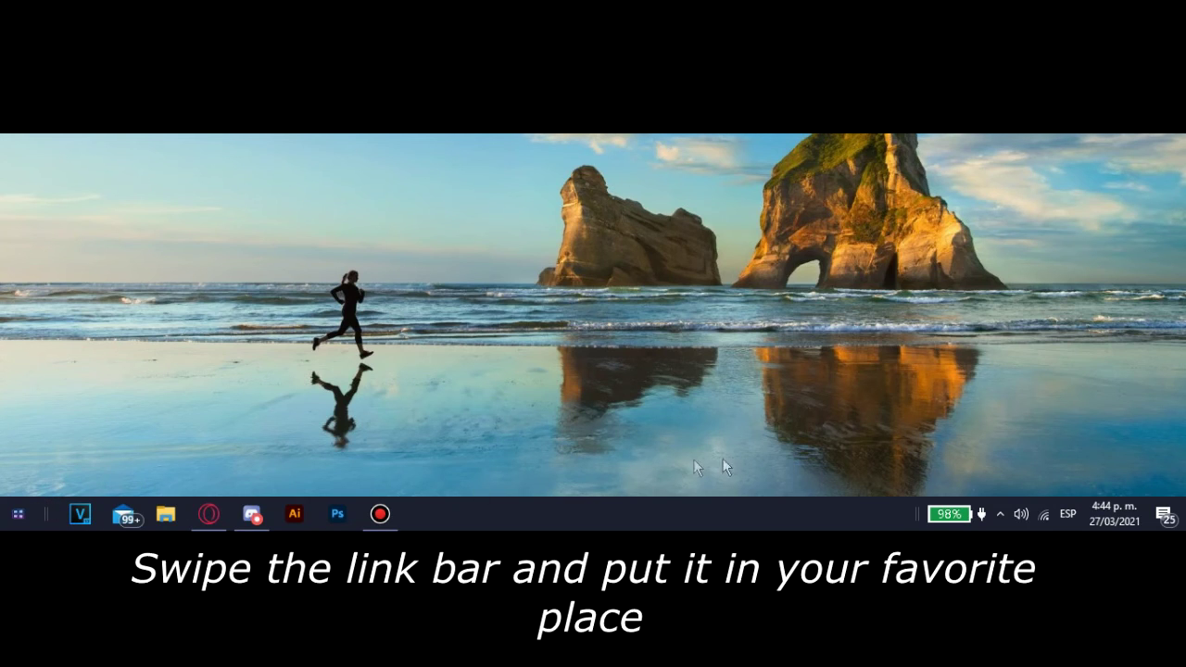
drag(918, 515, 43, 519)
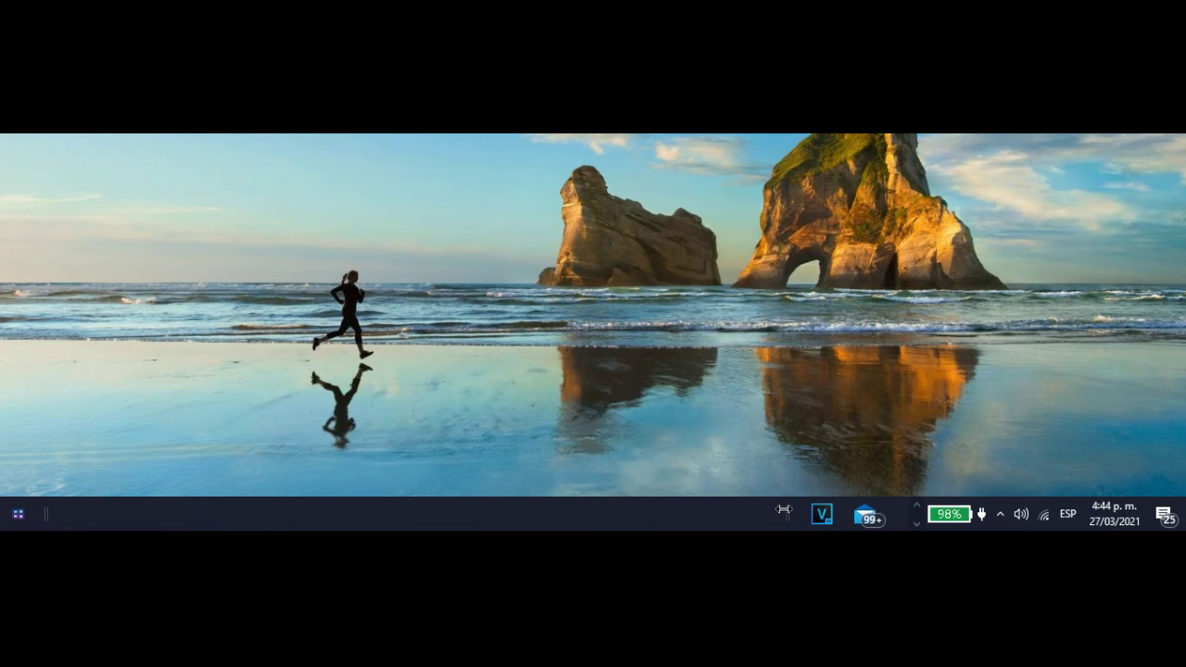
Shift the app icons to the middle of the taskbar and lock the taskbar.
drag(784, 508, 385, 509)
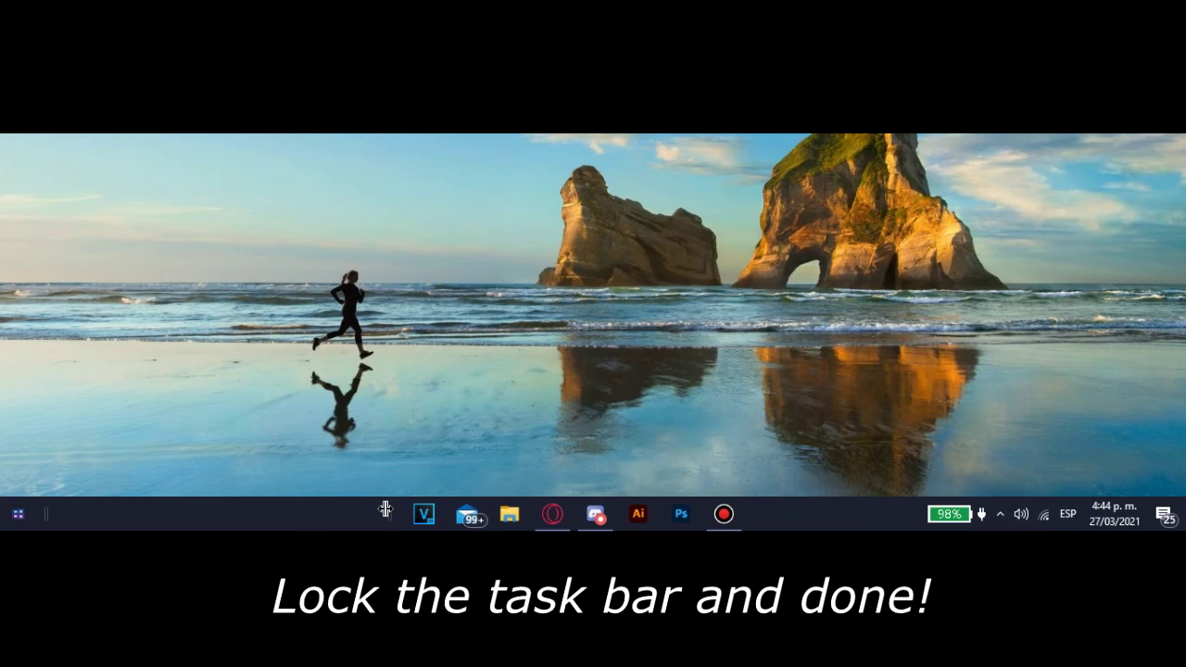
right_click(322, 513)
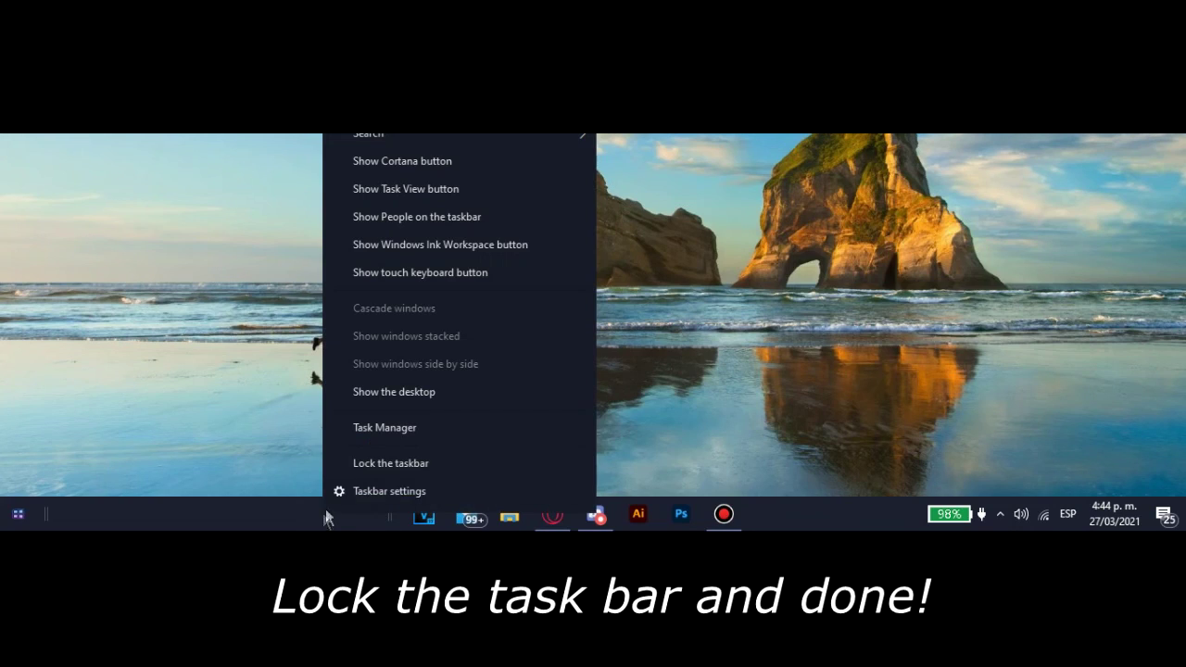
click(346, 464)
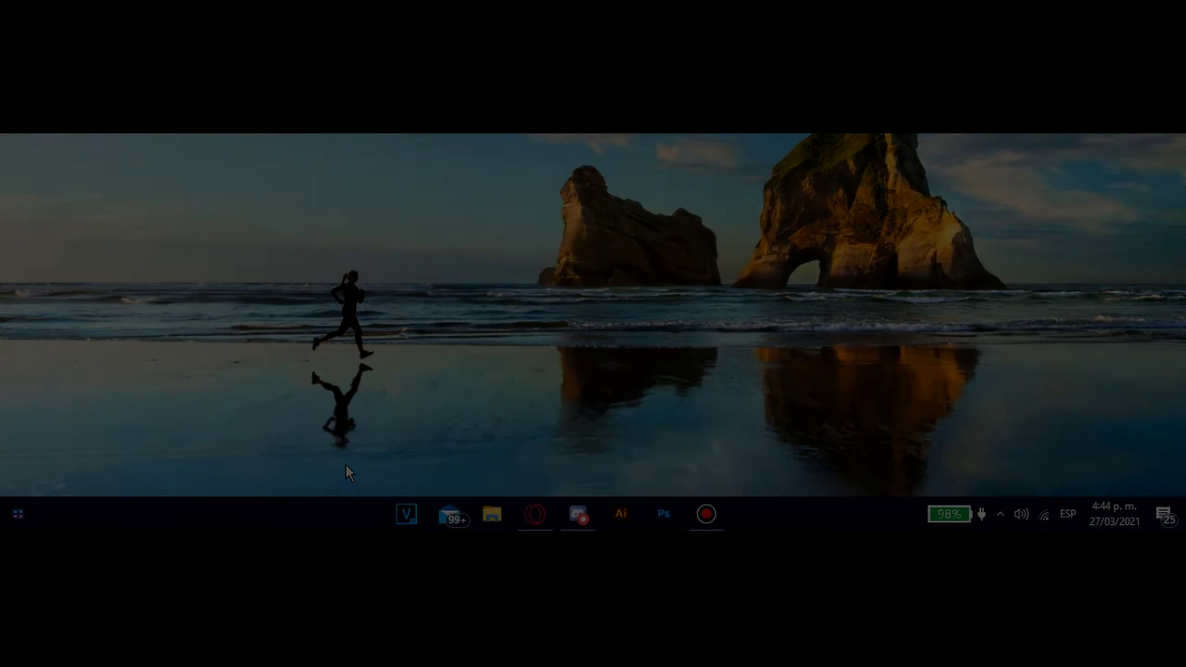